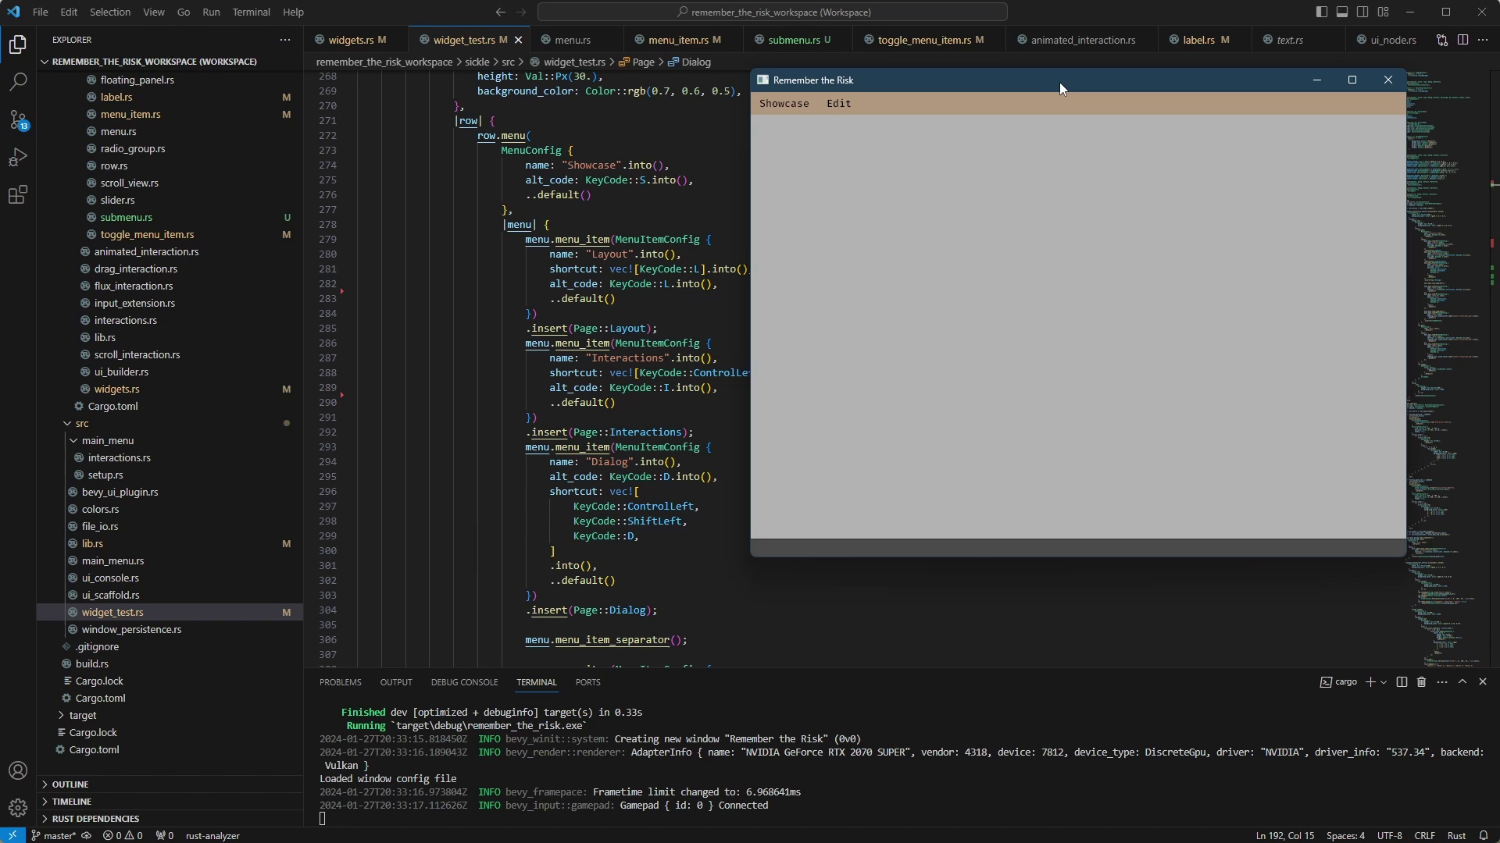
Step: Browse the Showcase and Edit menus, leaving the Showcase page list open
{"action": "left_click", "coordinate": [792, 107]}
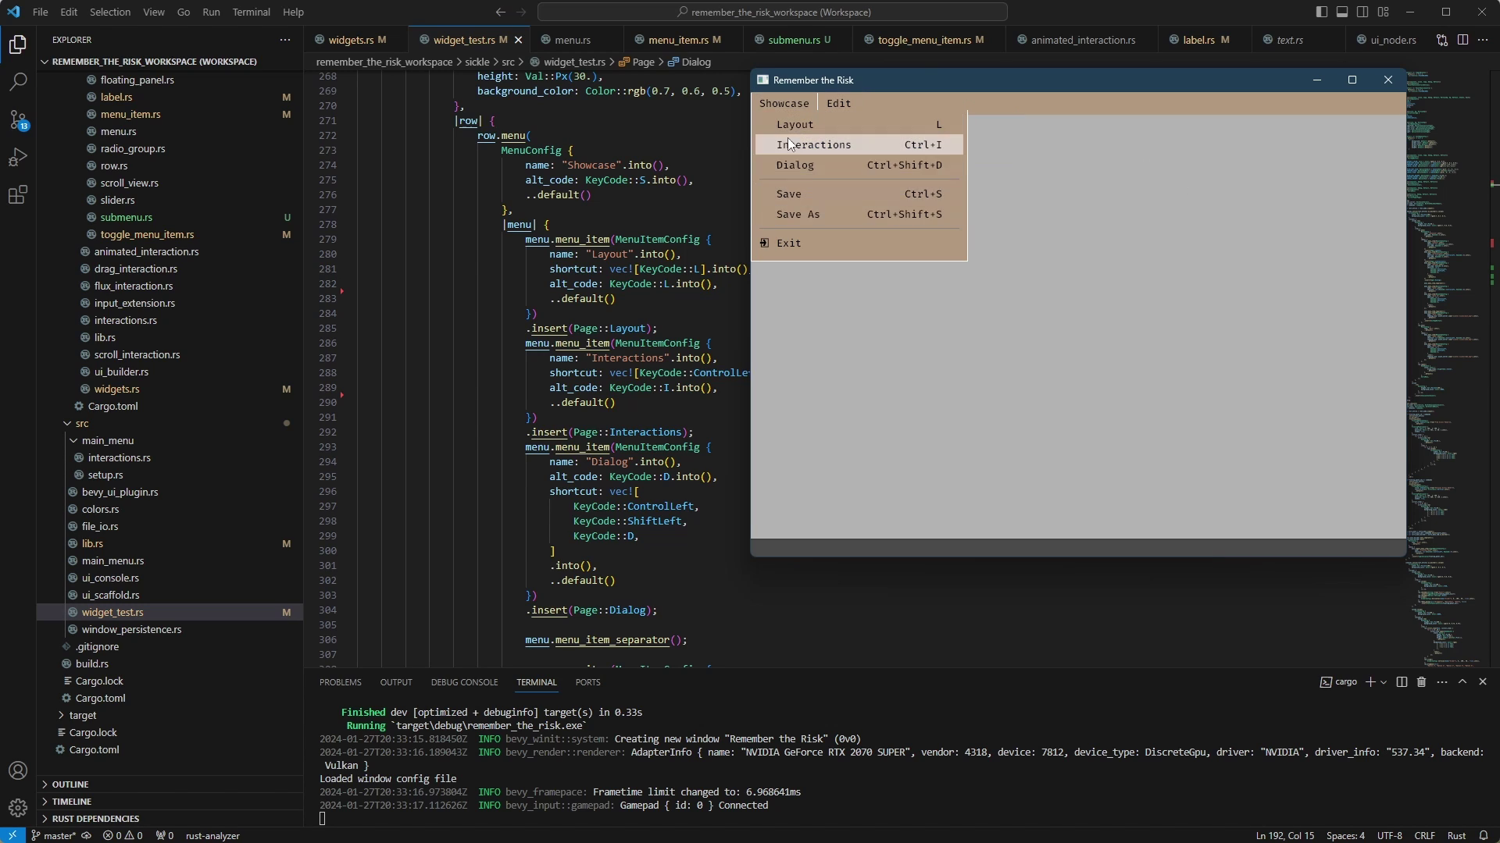
{"action": "mouse_move", "coordinate": [837, 103]}
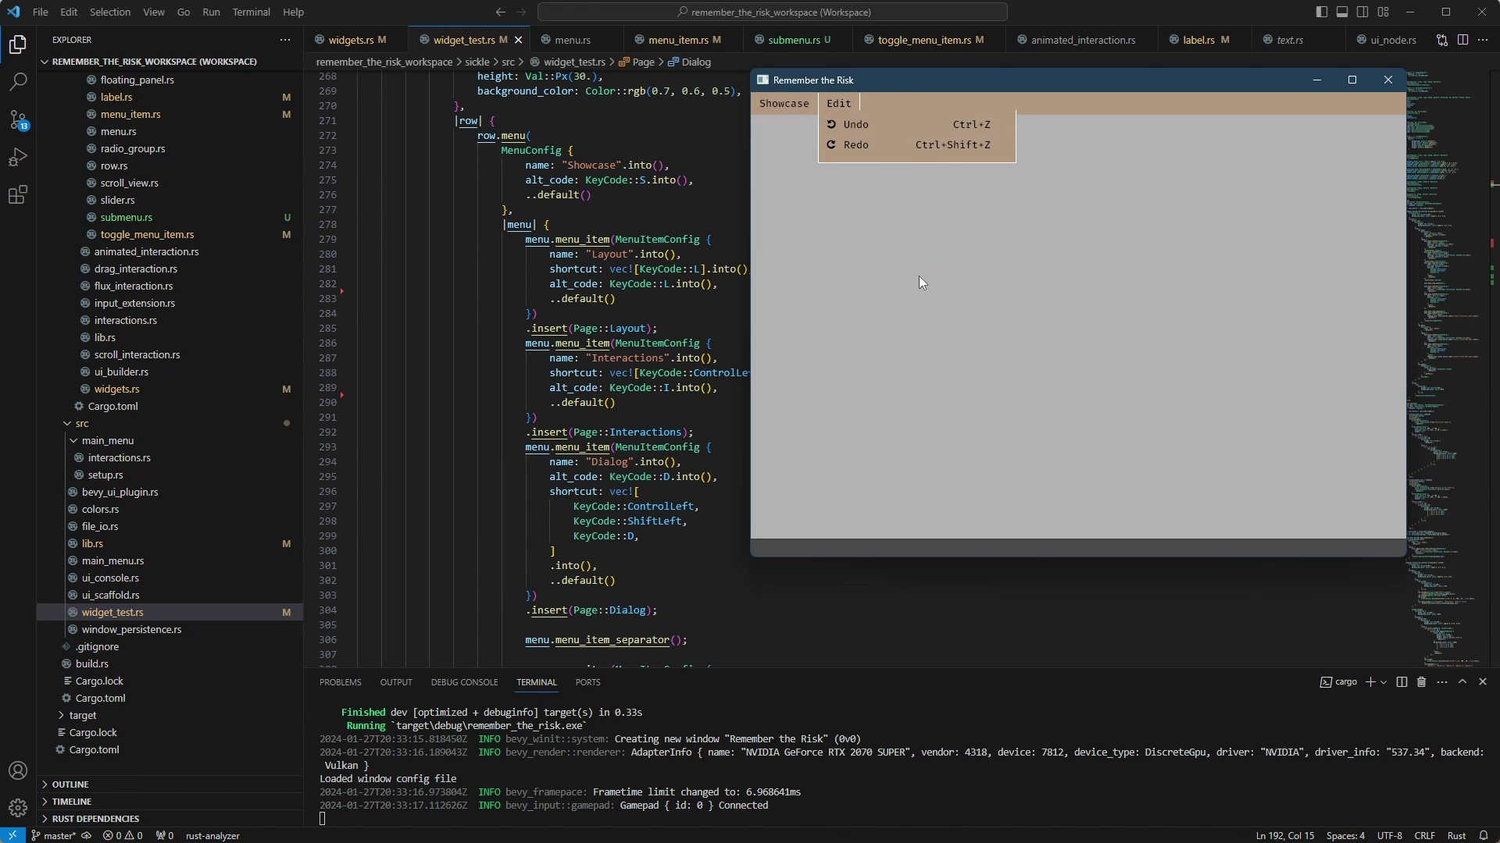
{"action": "left_click", "coordinate": [939, 216]}
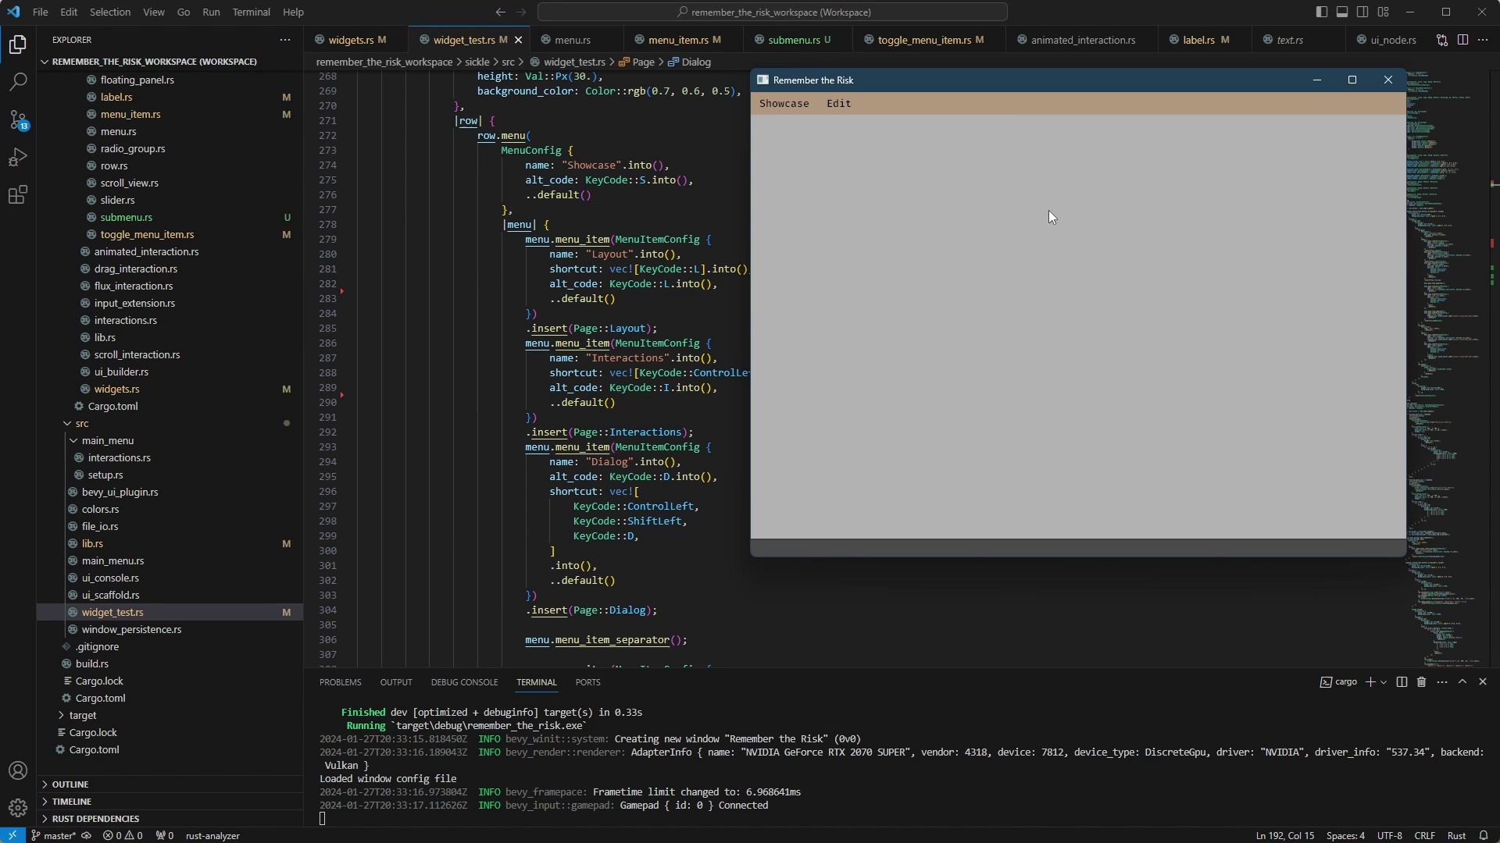
{"action": "left_click", "coordinate": [788, 104]}
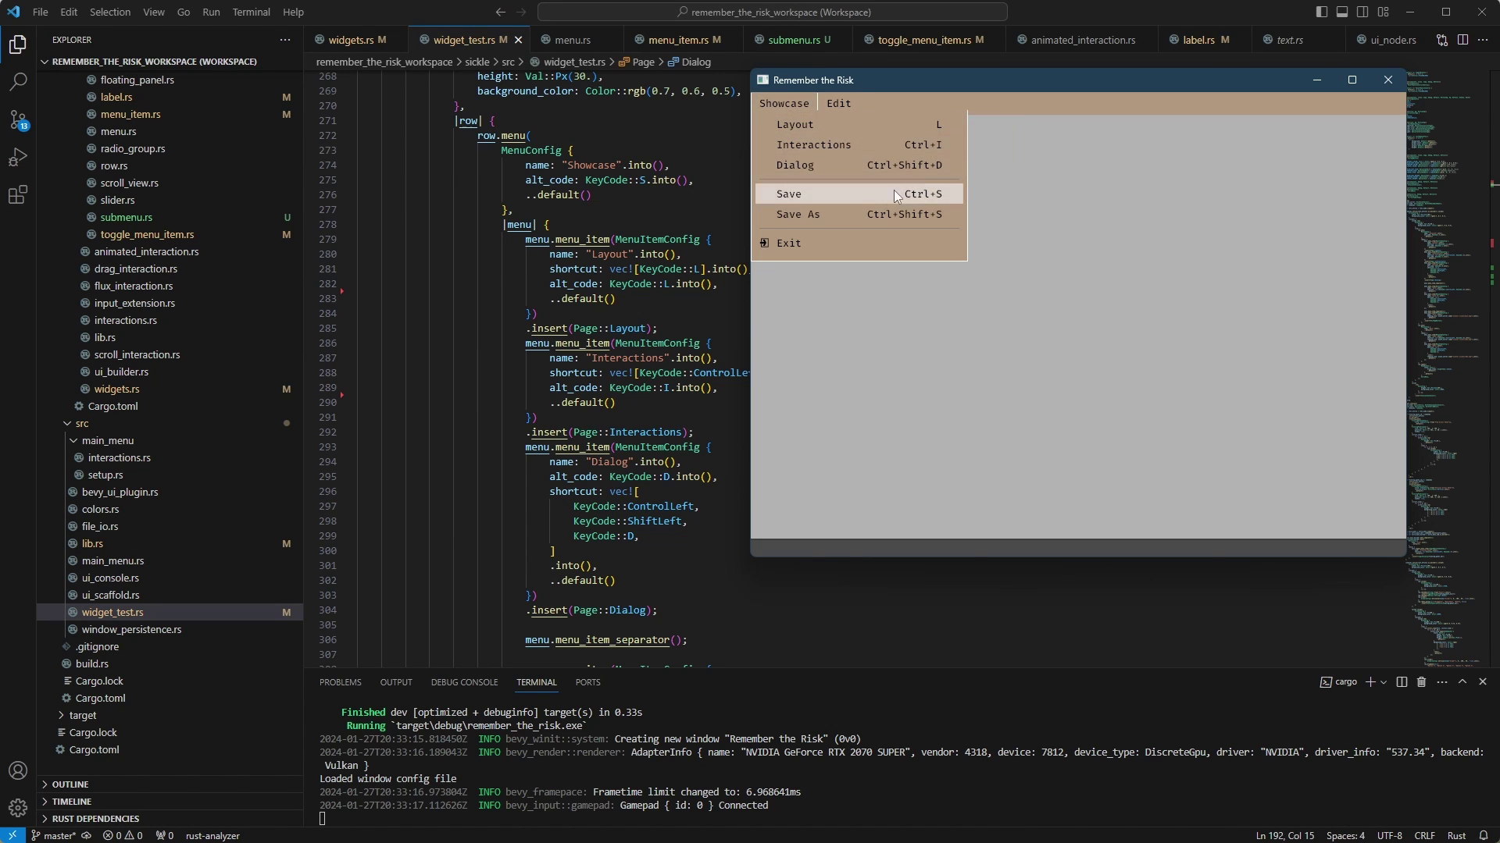
{"action": "left_click", "coordinate": [1173, 201]}
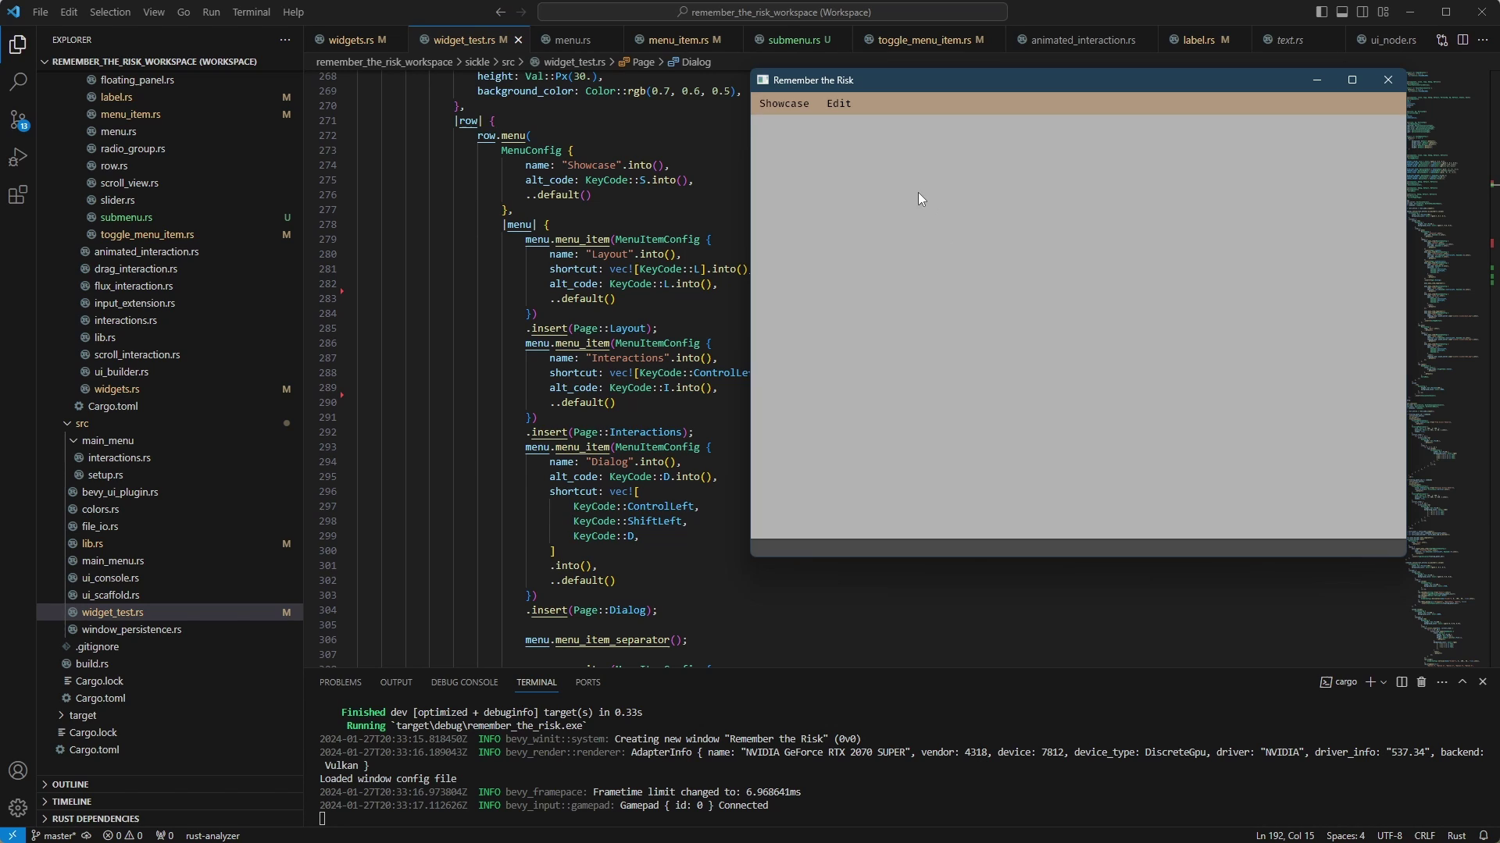
{"action": "left_click", "coordinate": [778, 105]}
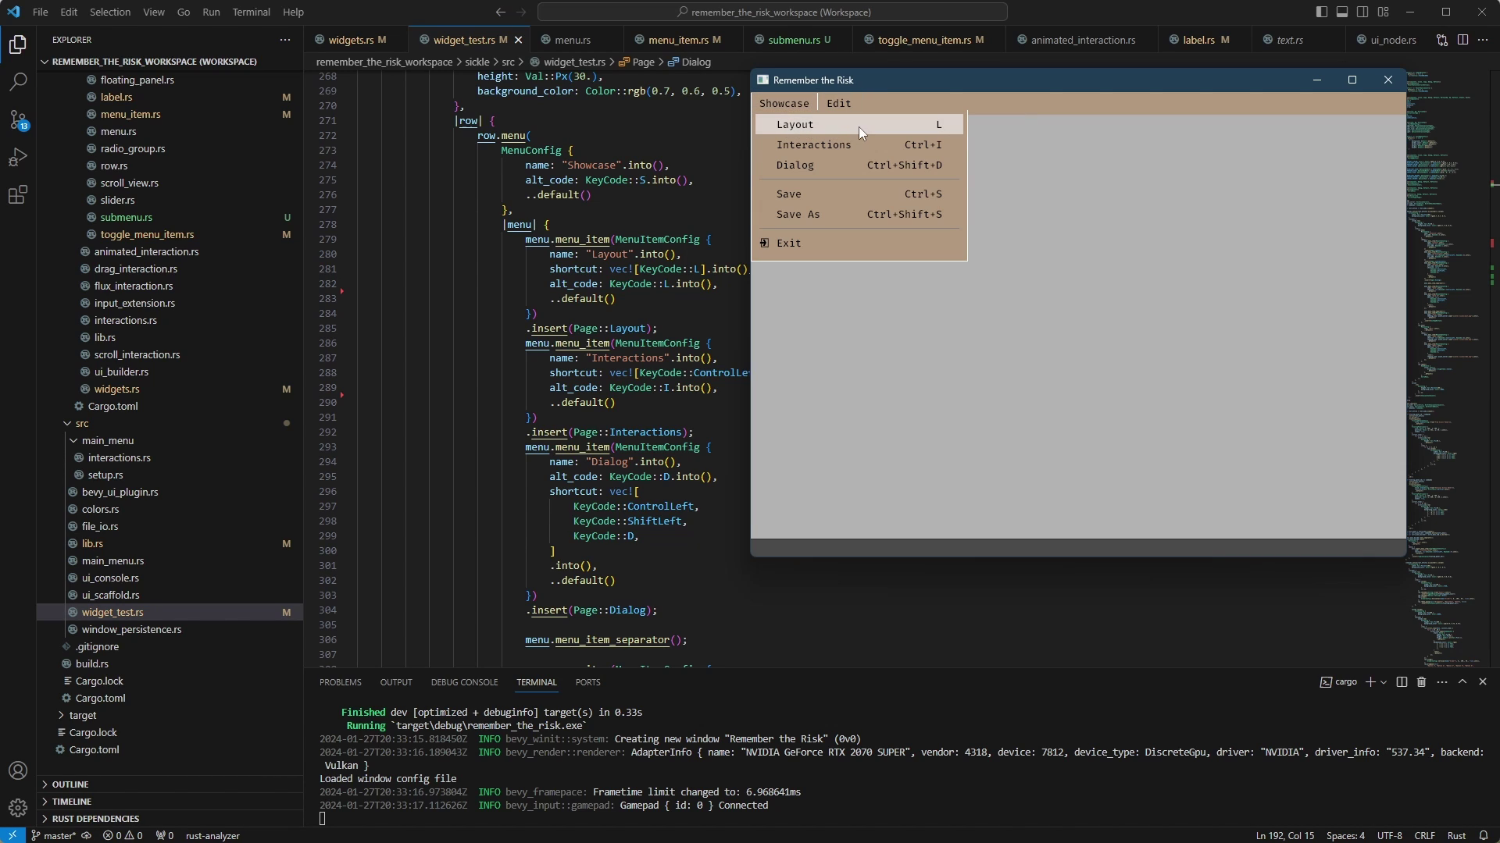
Step: Show the Layout page and set its layout option to Resizable, then Both
{"action": "left_click", "coordinate": [802, 122]}
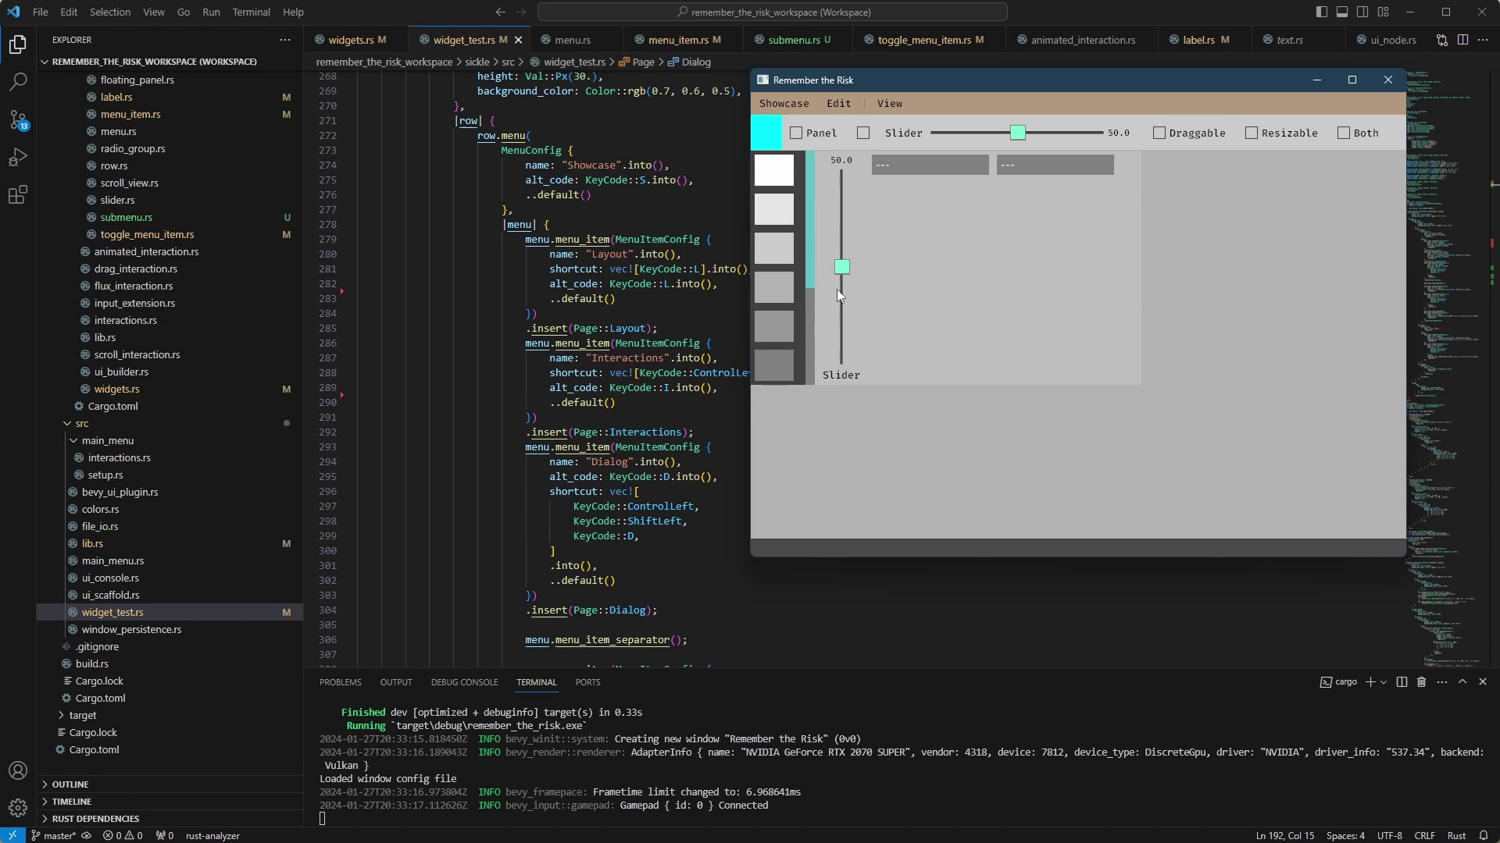
{"action": "scroll", "coordinate": [844, 267], "scroll_direction": "up", "scroll_amount": 1}
{"action": "left_click", "coordinate": [916, 166]}
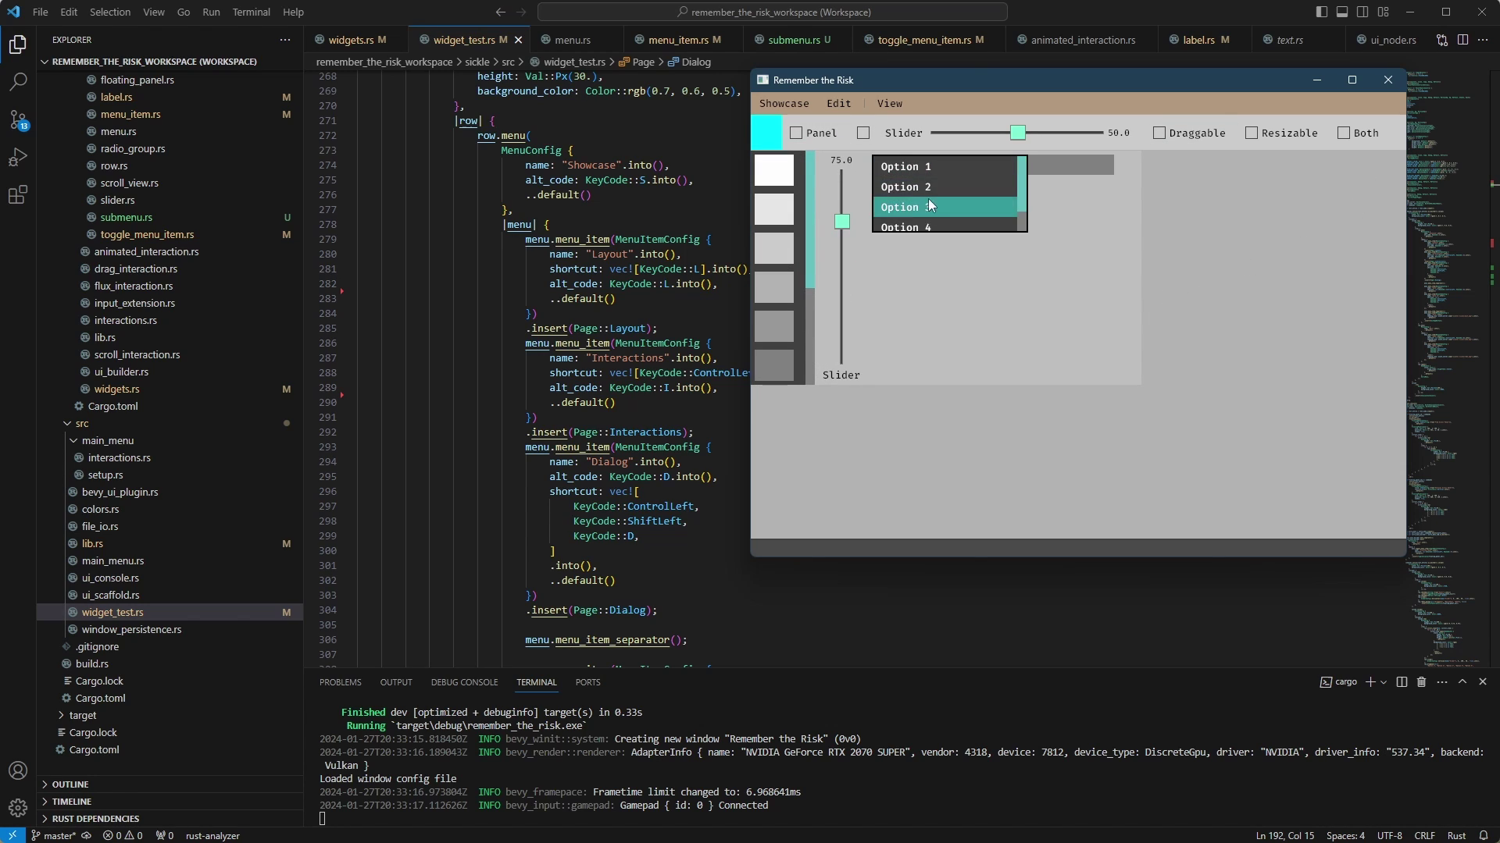
{"action": "left_click", "coordinate": [1083, 212]}
{"action": "left_click", "coordinate": [1251, 133]}
{"action": "left_click", "coordinate": [1344, 132]}
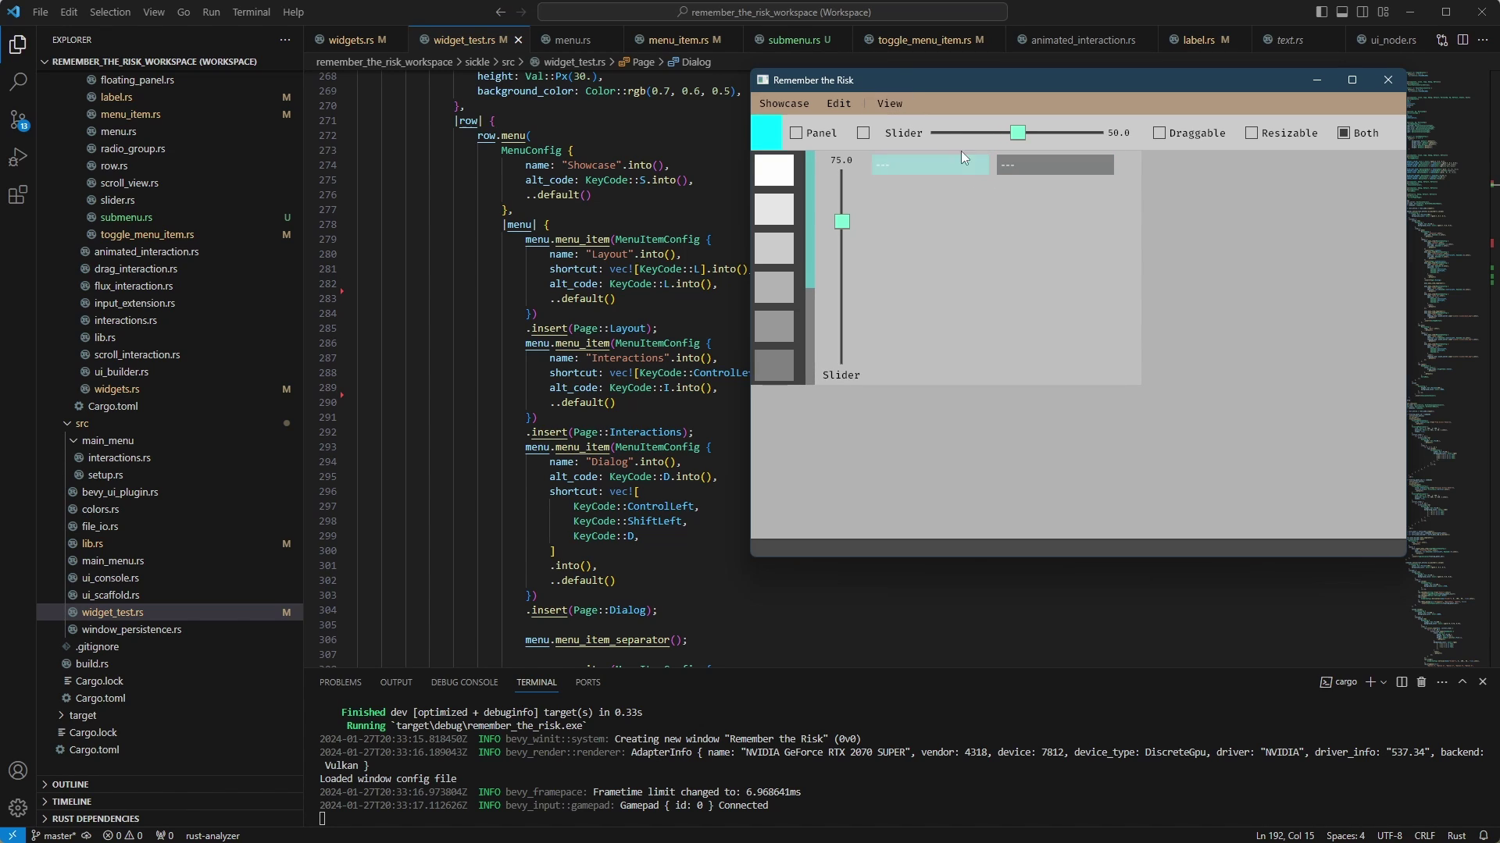
Step: Turn the View menu's Floating Panel on, then hide it again
{"action": "left_click", "coordinate": [891, 103]}
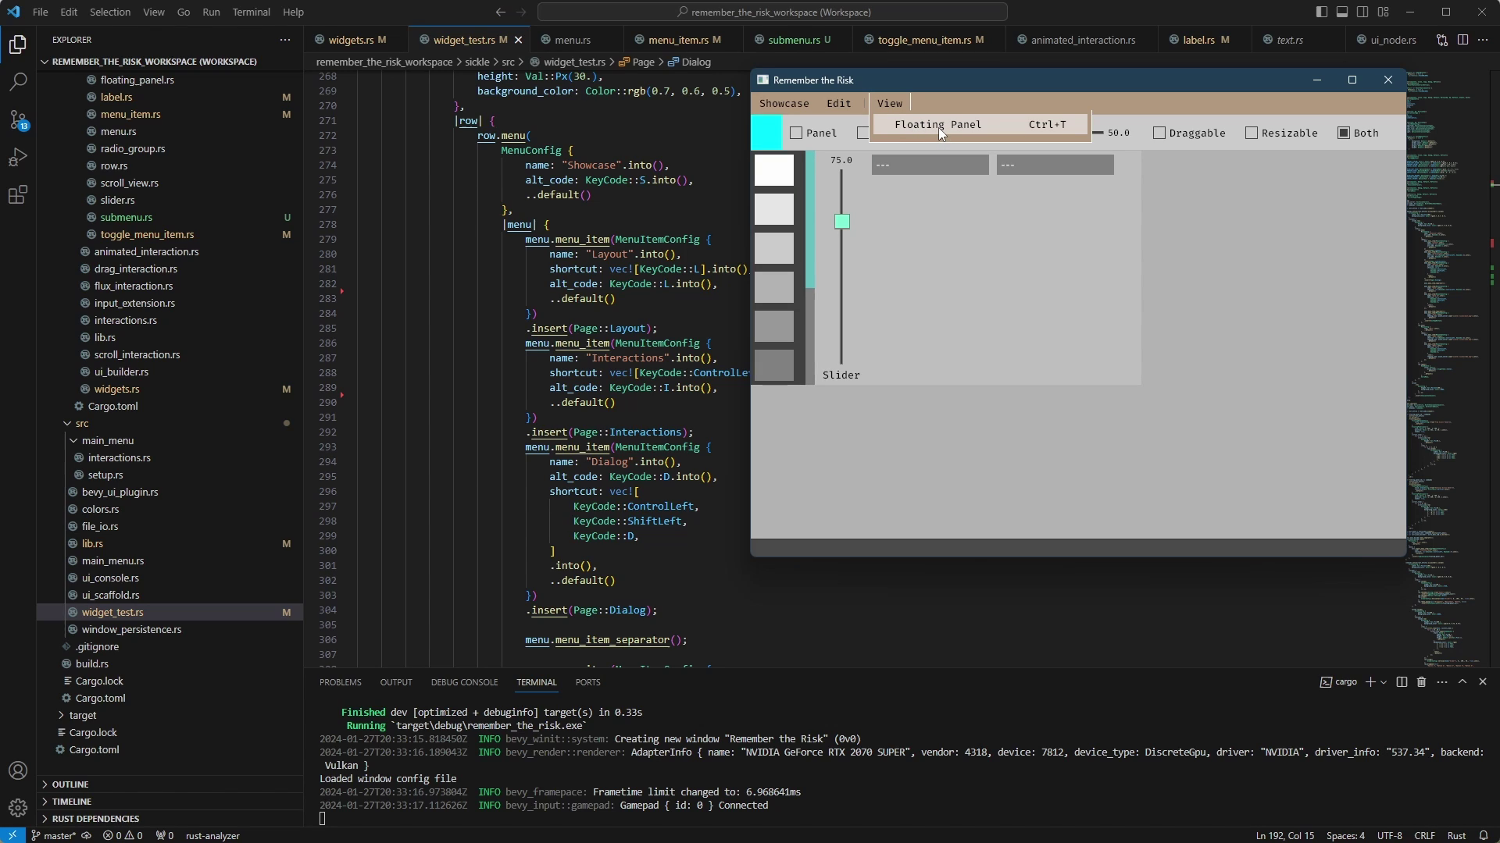
{"action": "left_click", "coordinate": [932, 126]}
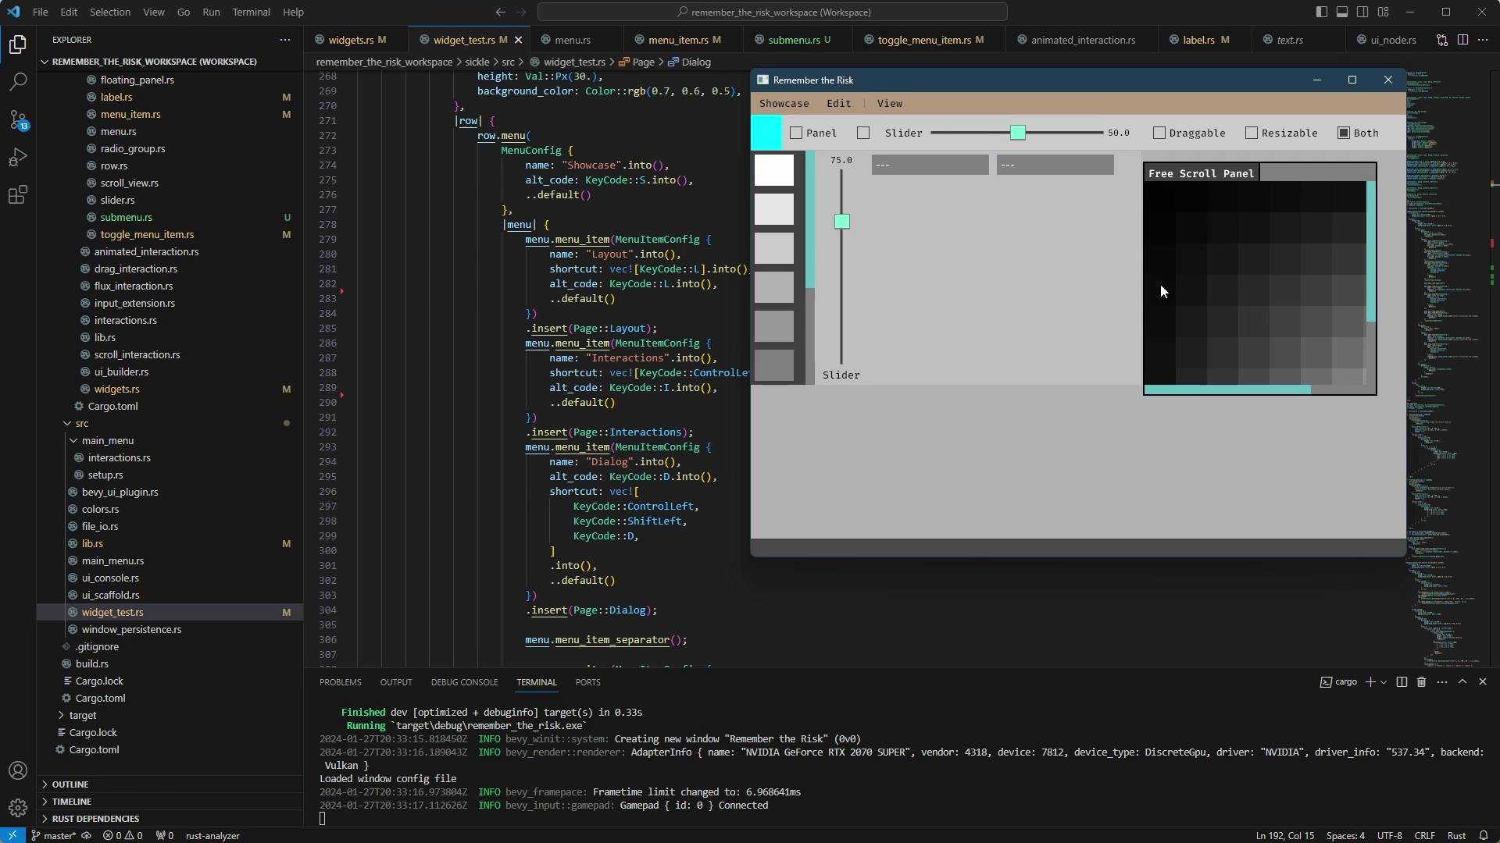
{"action": "left_click", "coordinate": [890, 106]}
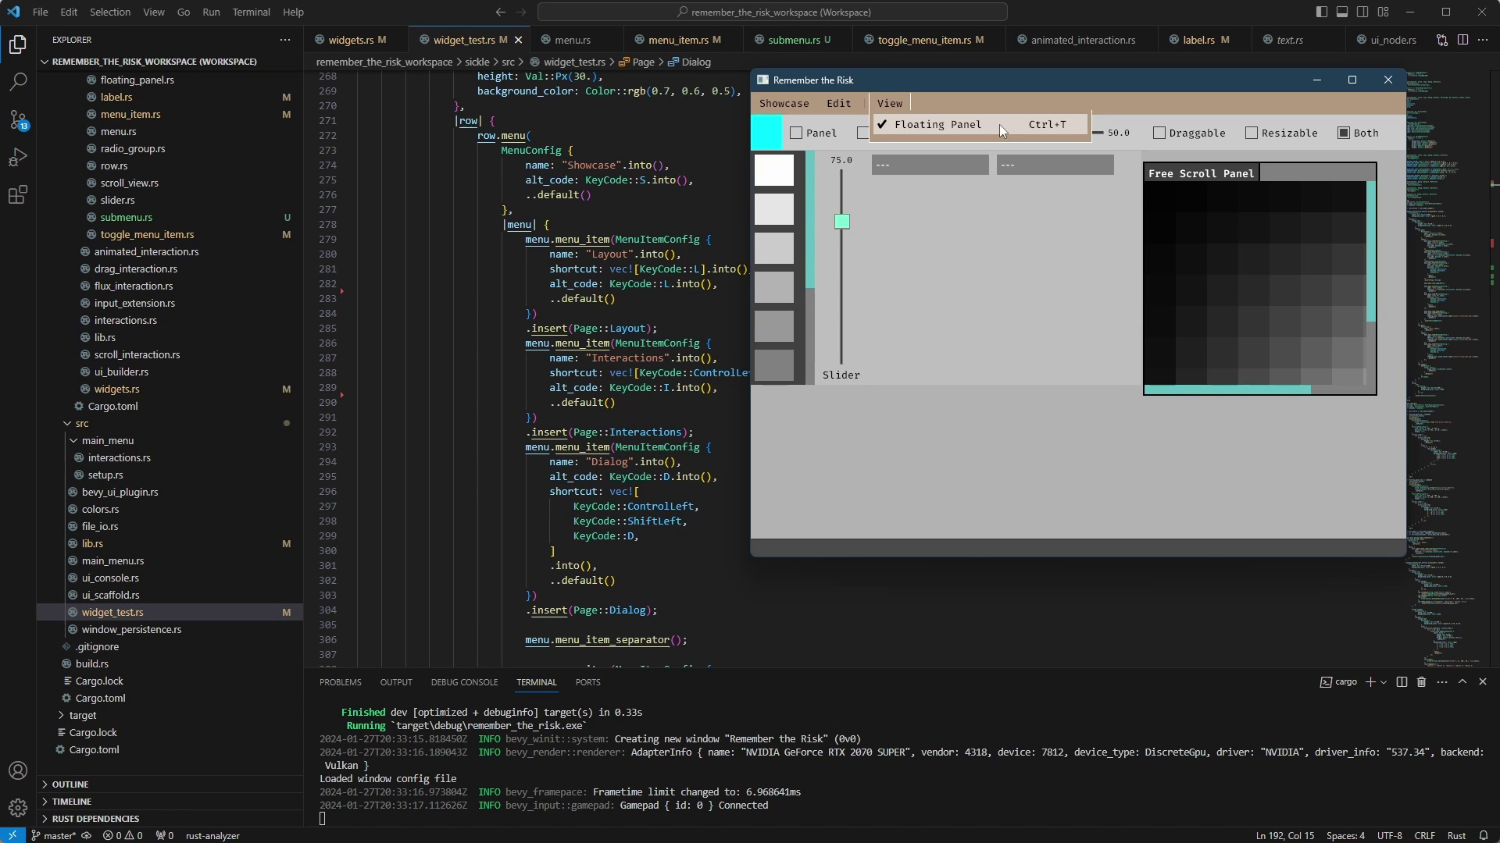
{"action": "left_click", "coordinate": [999, 125]}
Step: Show the floating panel again and tick Panel to display the Vertical Scroll Panel
{"action": "left_click", "coordinate": [894, 102]}
{"action": "left_click", "coordinate": [937, 124]}
{"action": "left_click", "coordinate": [798, 133]}
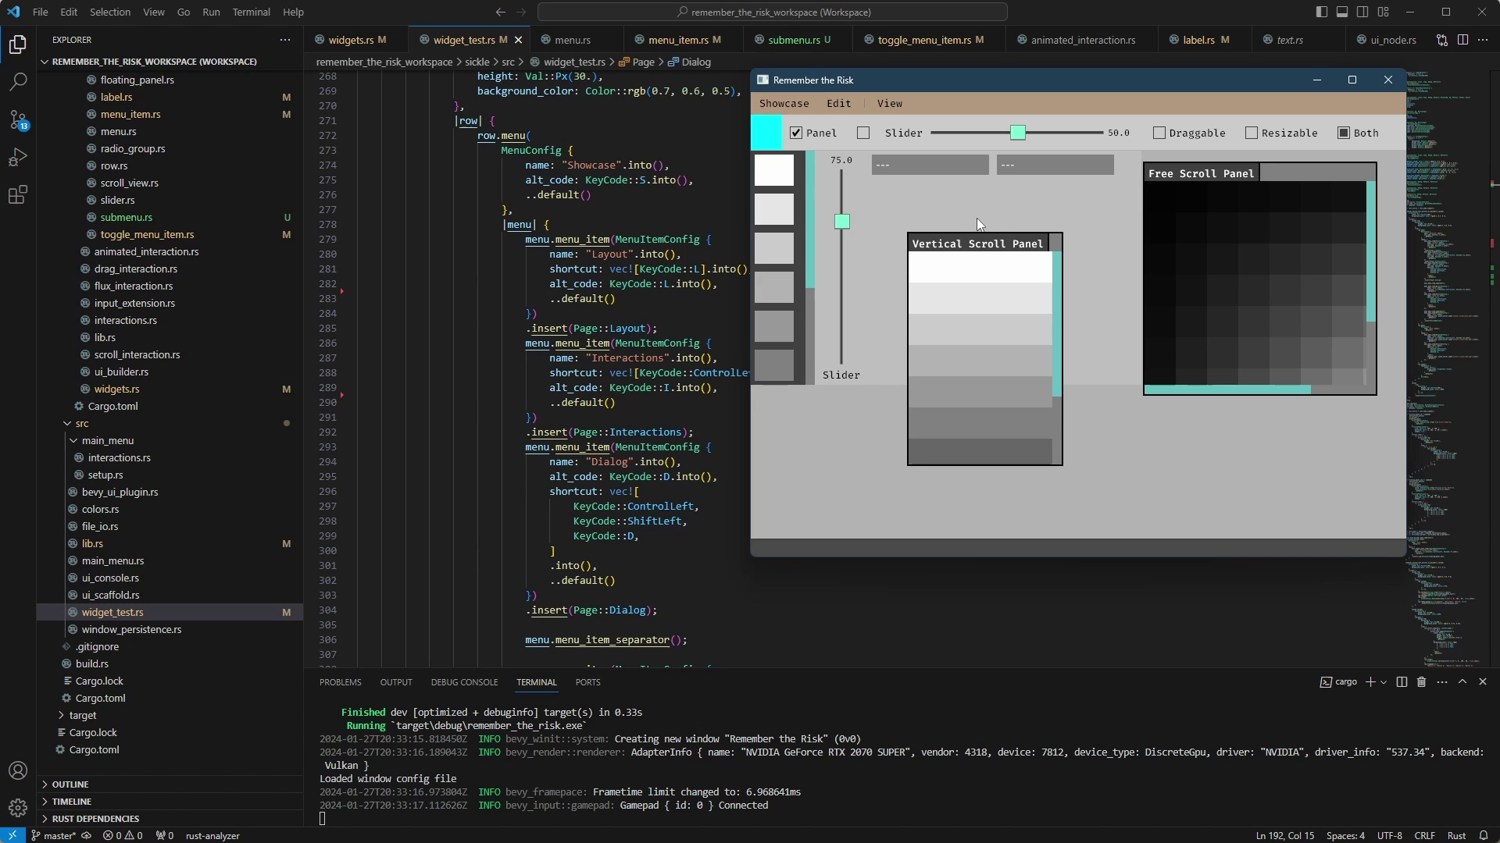
{"action": "left_click", "coordinate": [787, 106]}
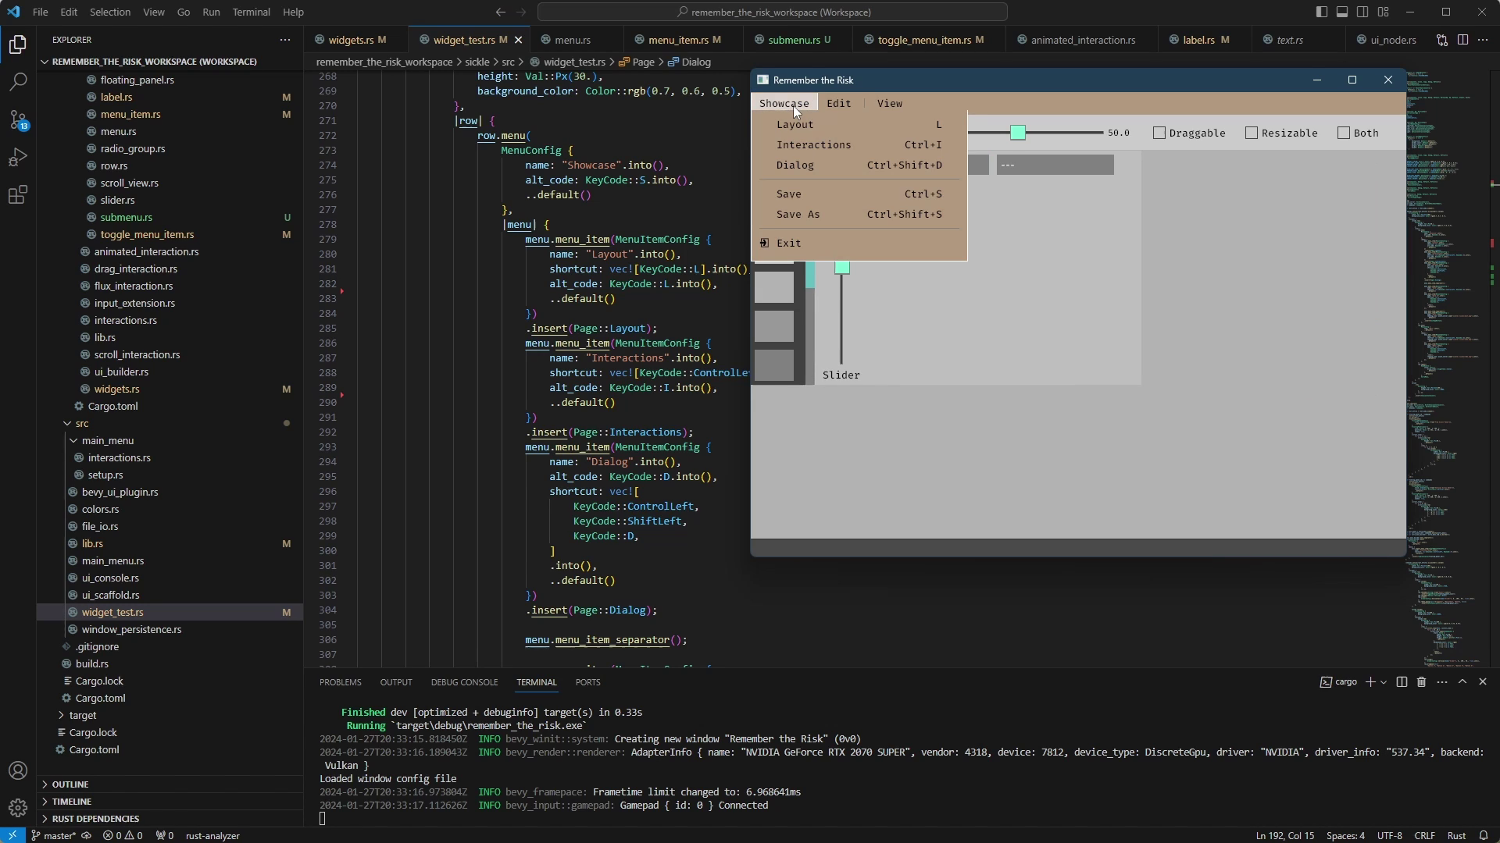
Step: Switch to the Interactions page, then to a blank page from Showcase
{"action": "left_click", "coordinate": [782, 147]}
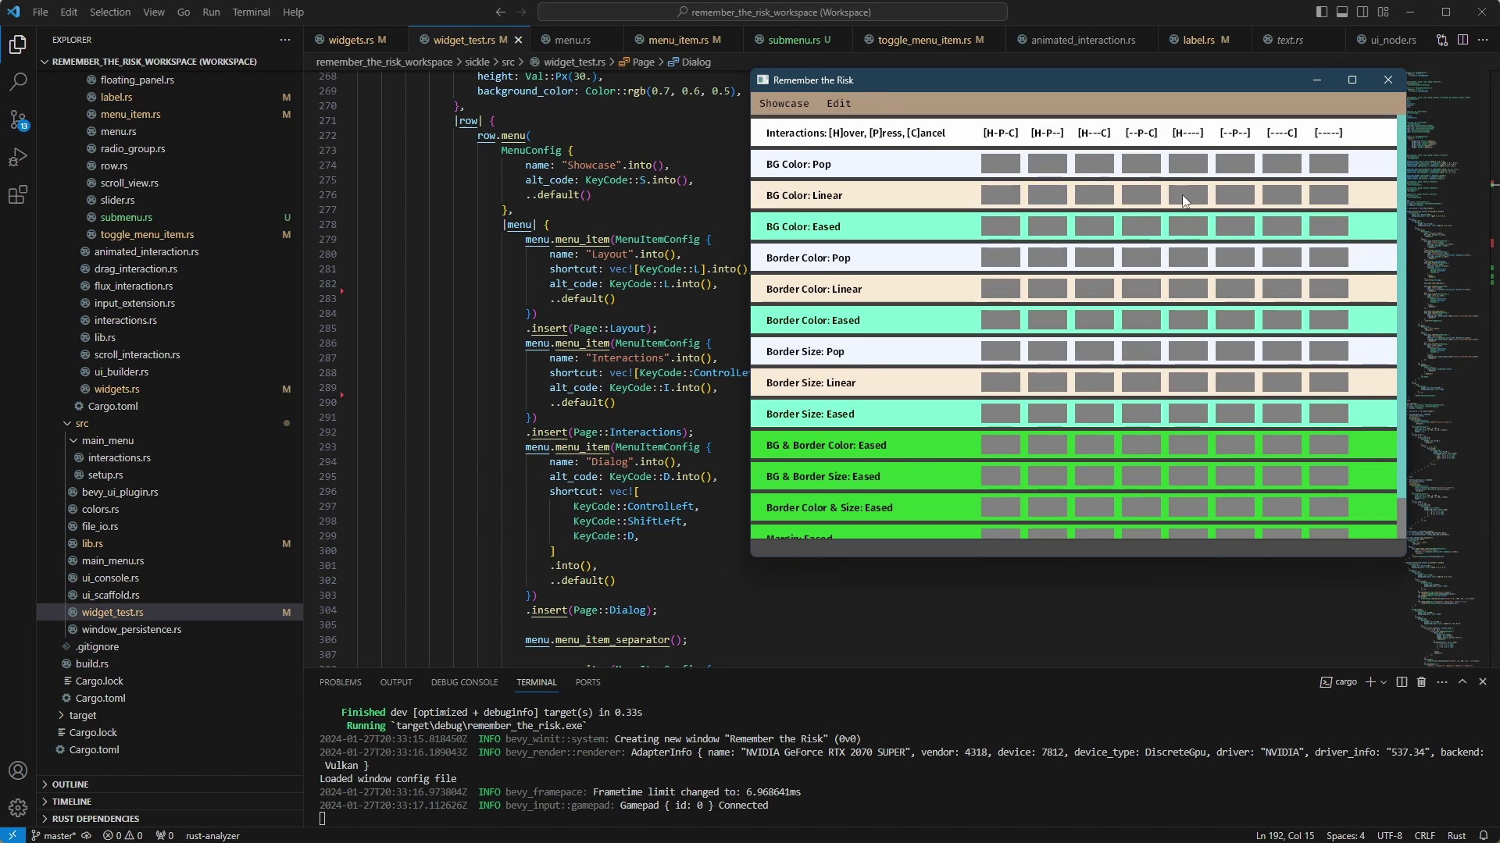
{"action": "scroll", "coordinate": [1192, 352], "scroll_direction": "down", "scroll_amount": 1}
{"action": "scroll", "coordinate": [1195, 351], "scroll_direction": "up", "scroll_amount": 1}
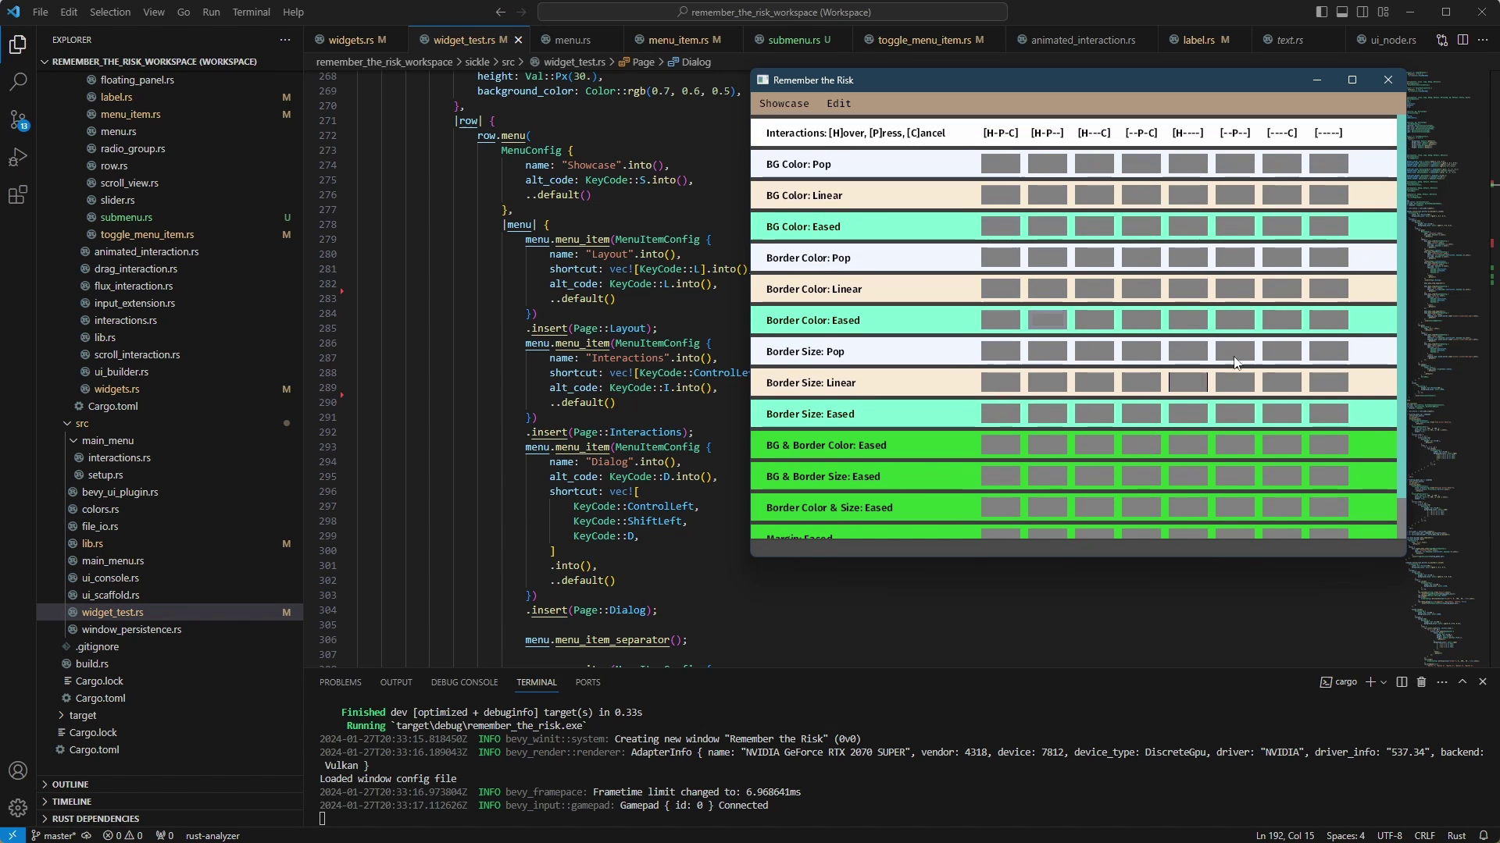
{"action": "scroll", "coordinate": [1096, 317], "scroll_direction": "down", "scroll_amount": 1}
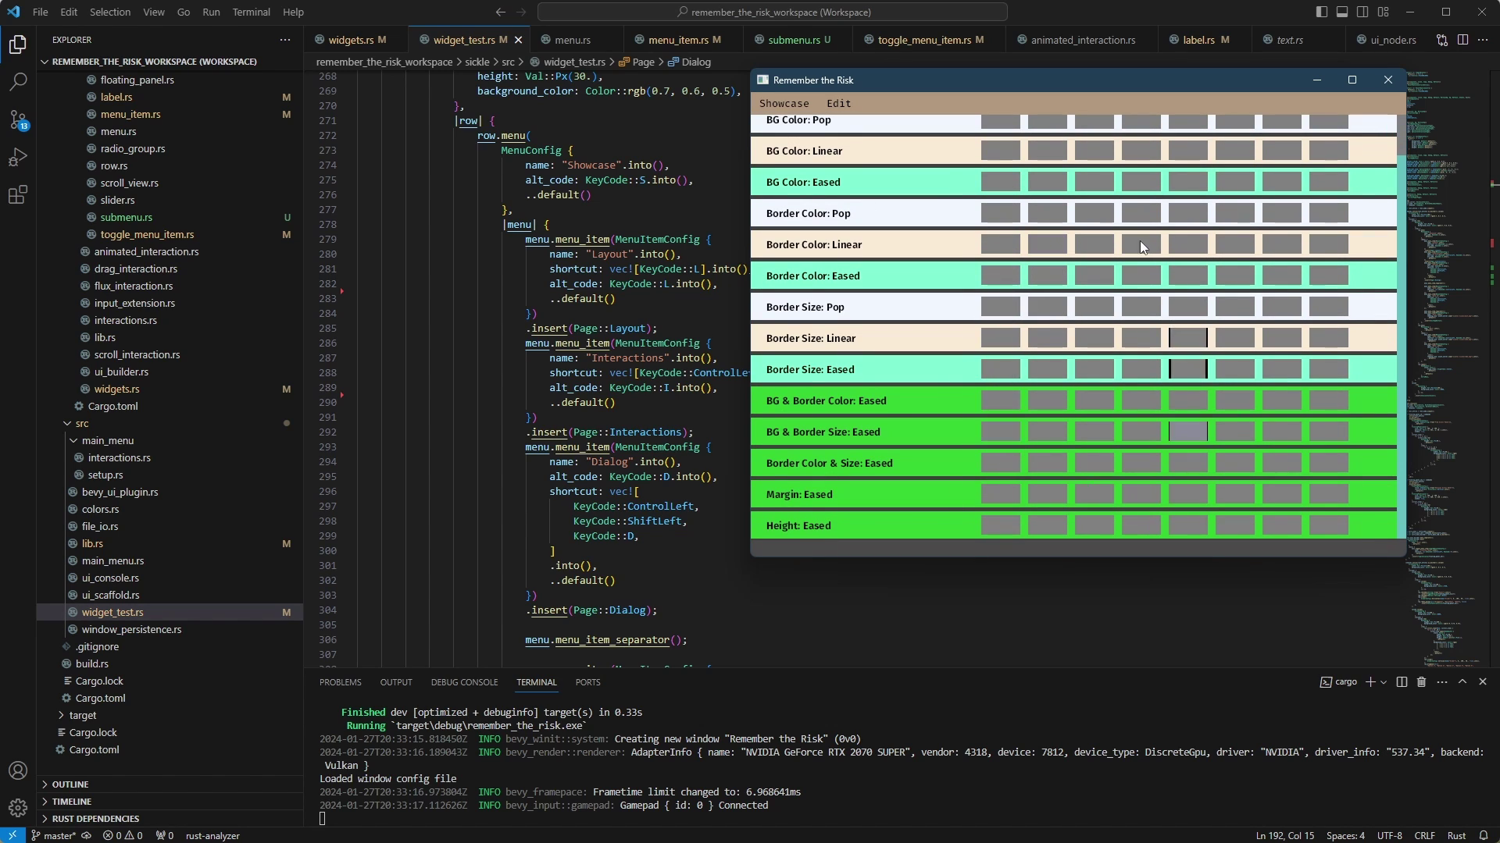
{"action": "scroll", "coordinate": [1139, 240], "scroll_direction": "up", "scroll_amount": 1}
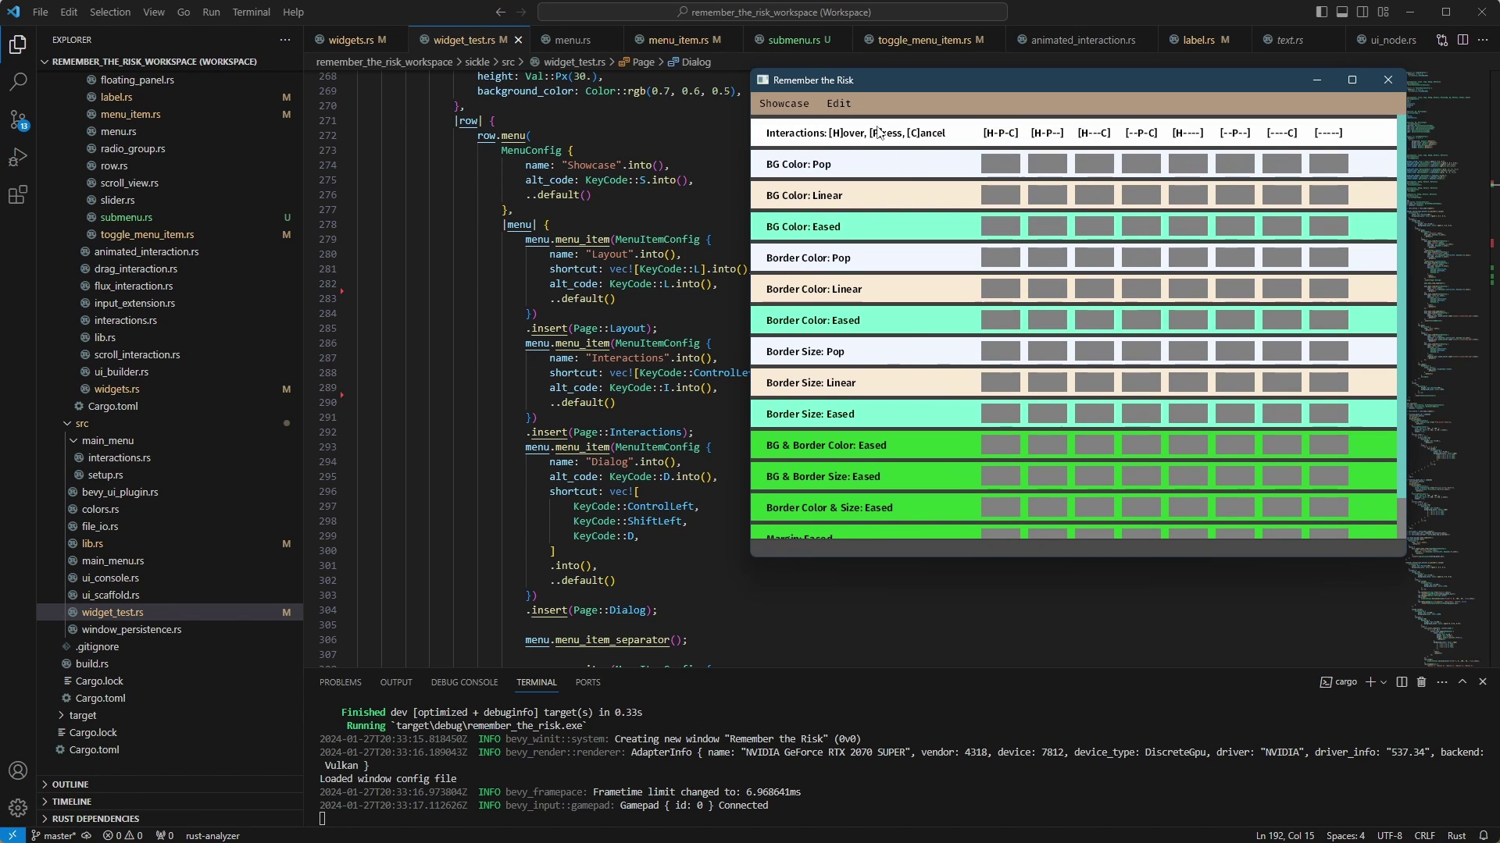
{"action": "left_click", "coordinate": [797, 103]}
{"action": "left_click", "coordinate": [800, 164]}
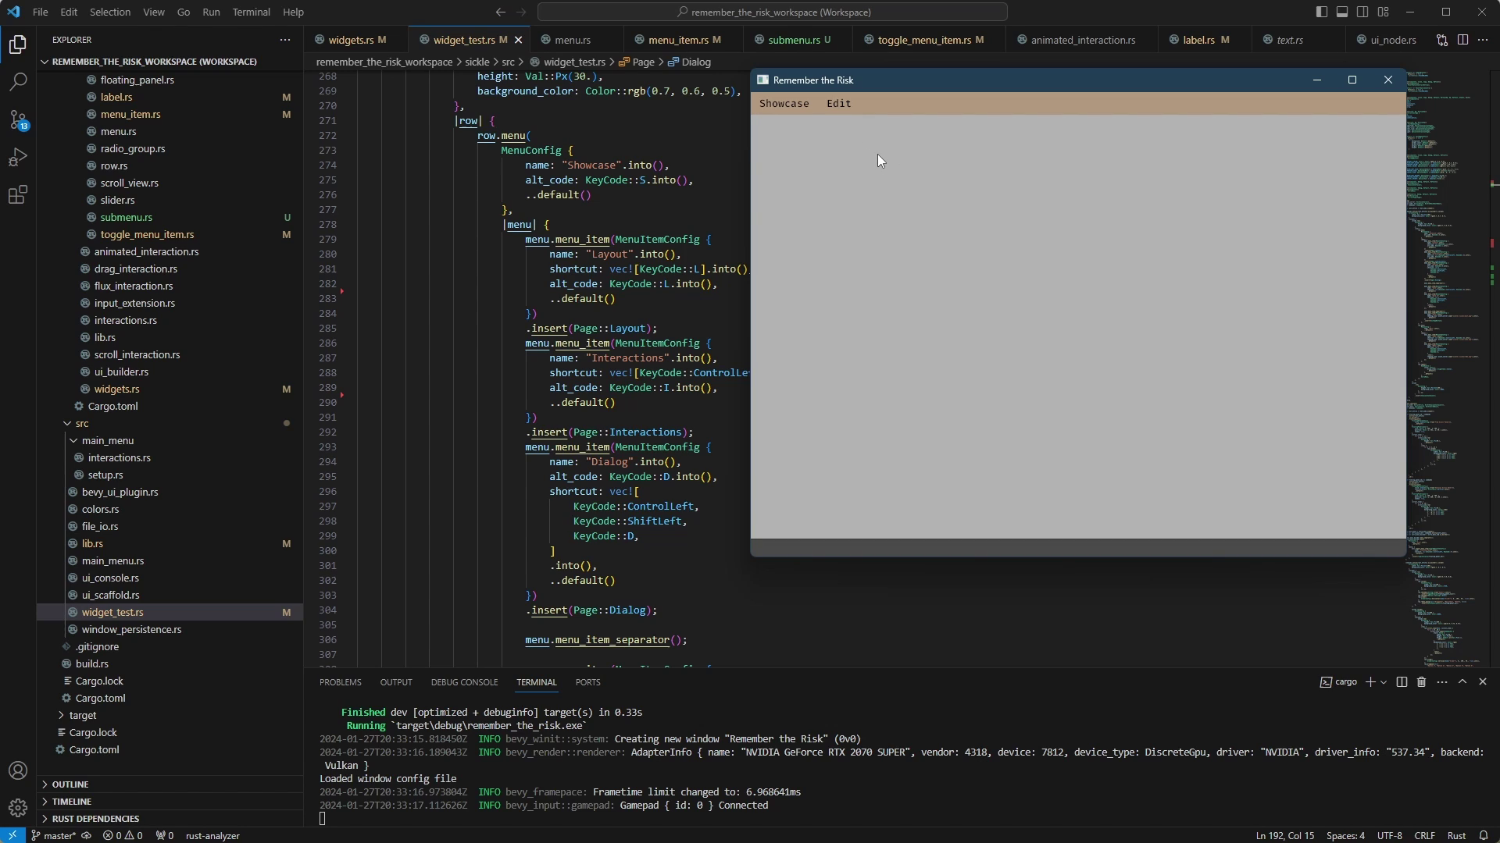
Step: Switch pages with the L, Alt+S, Ctrl+I and Ctrl+Shift+D shortcuts, ending on a blank page
{"action": "key", "text": "l"}
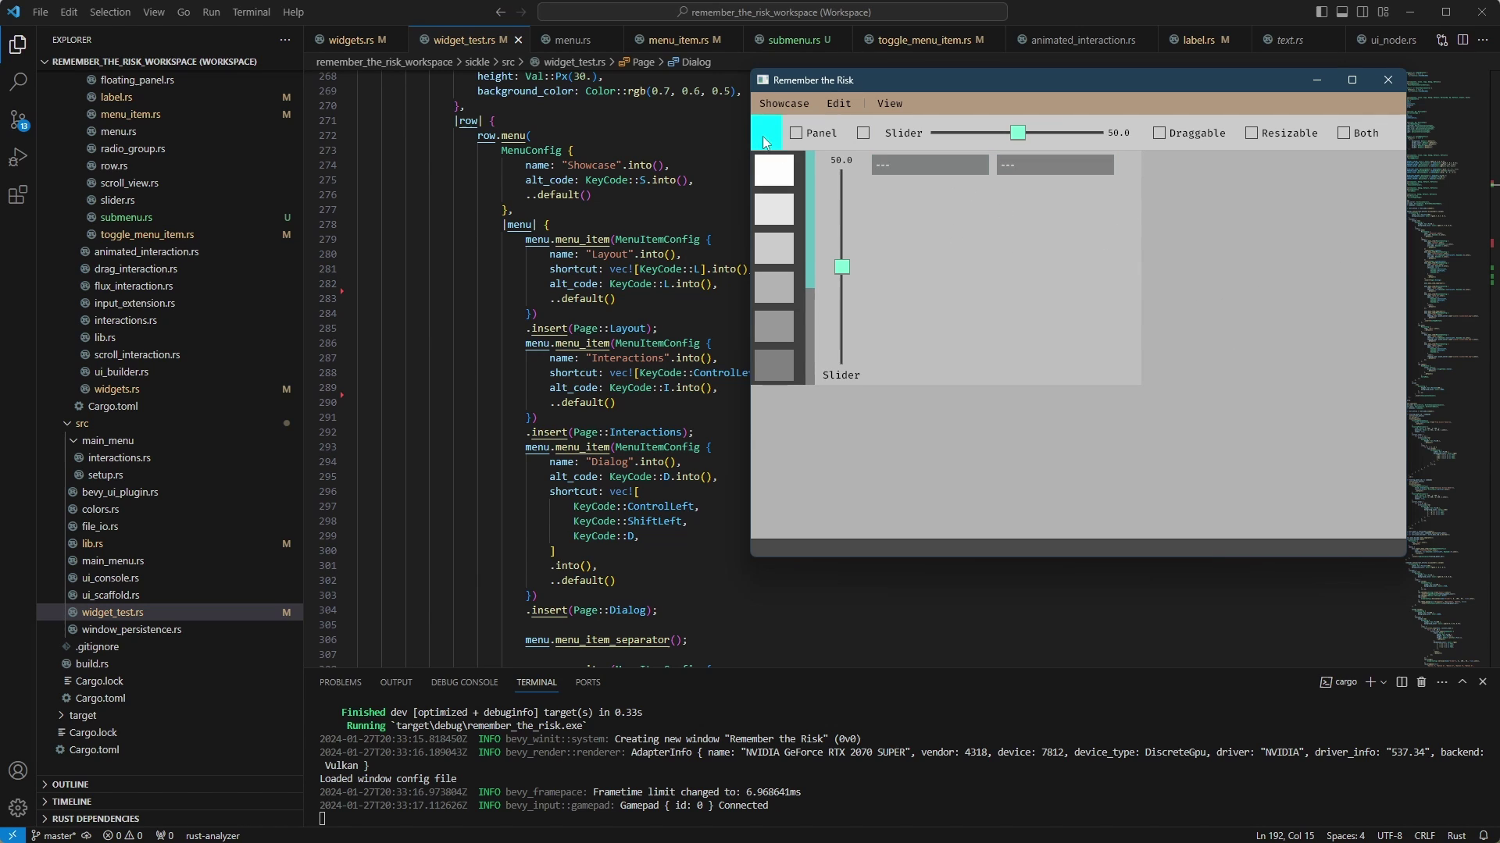
{"action": "key", "text": "alt+s"}
{"action": "key", "text": "Down"}
{"action": "key", "text": "Up"}
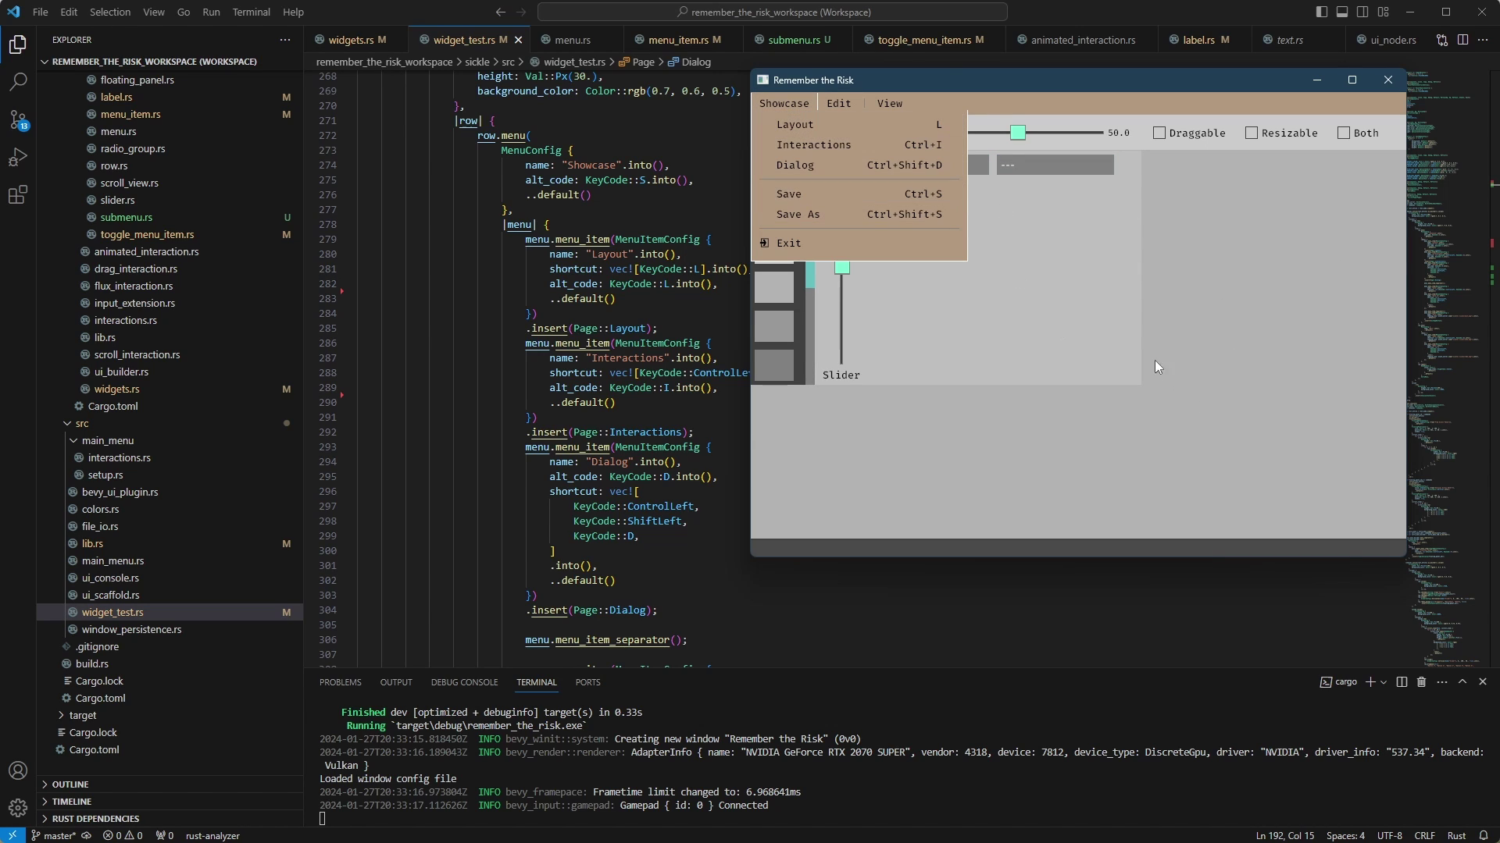
{"action": "key", "text": "Escape"}
{"action": "key", "text": "ctrl+i"}
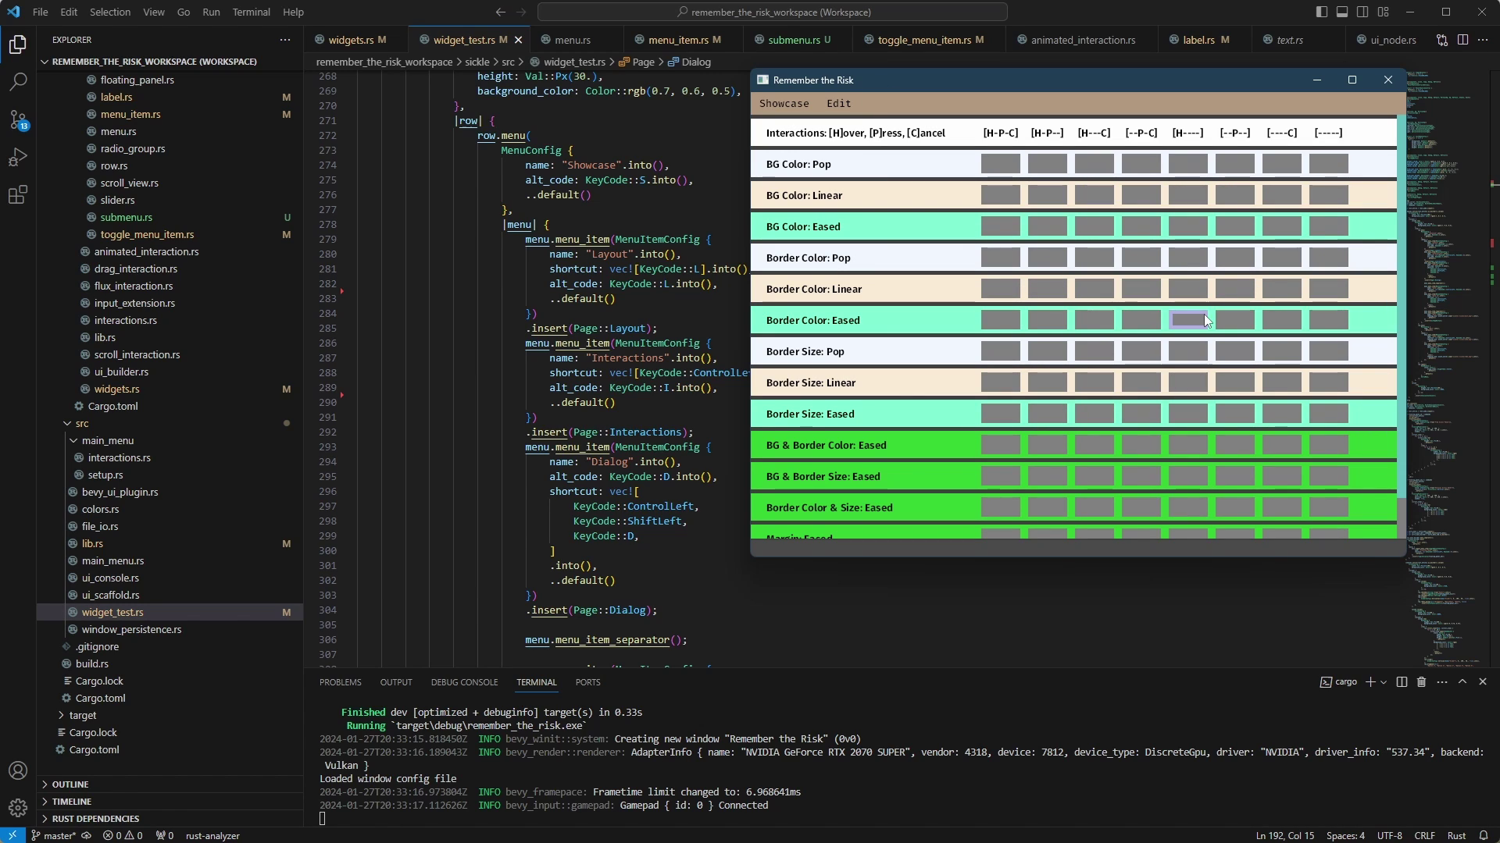
{"action": "key", "text": "ctrl+shift+d"}
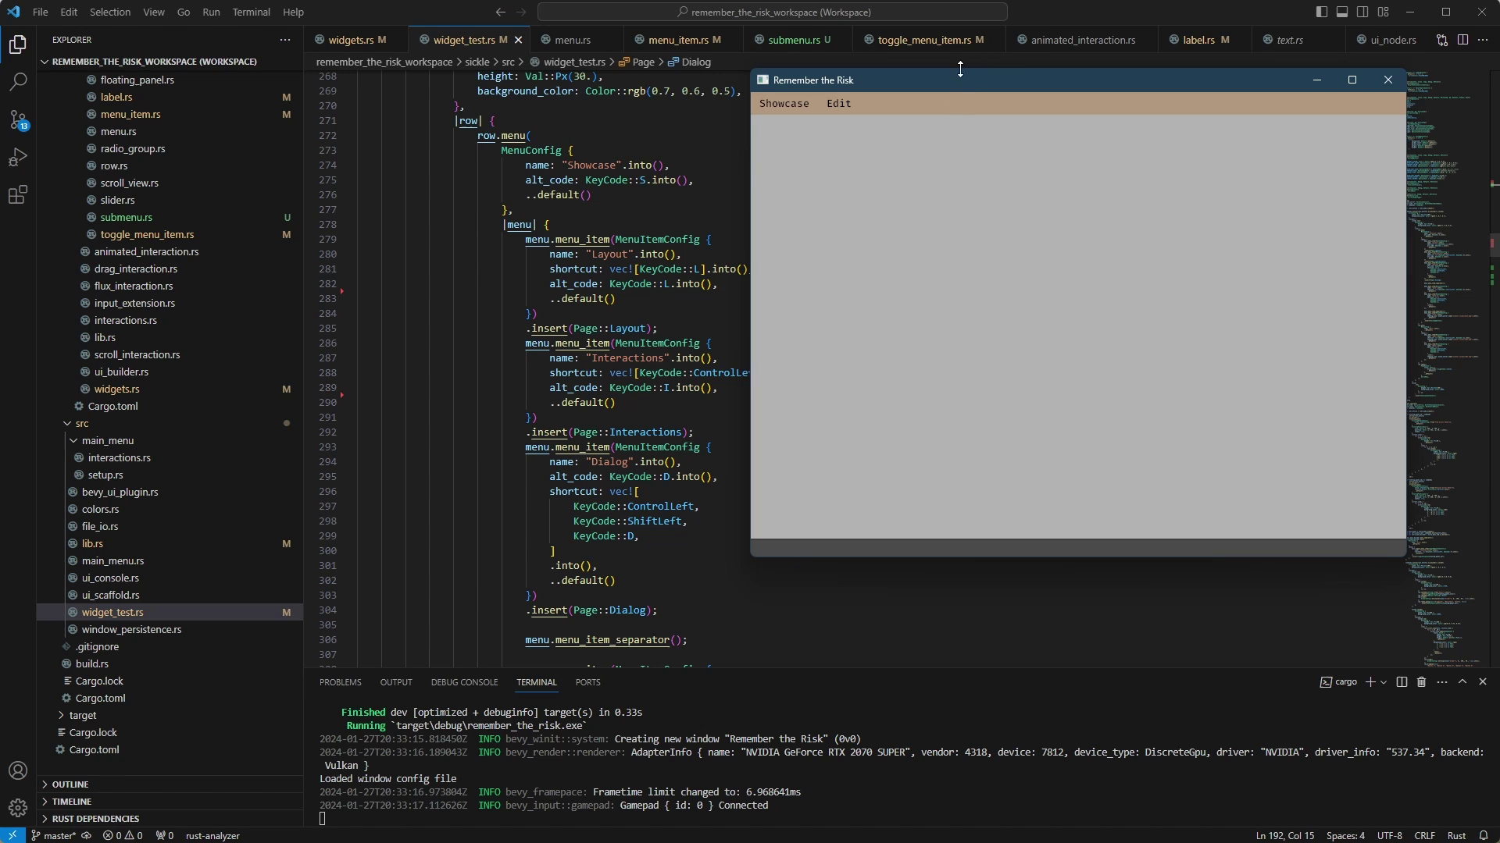
Step: Close the game and inspect the Showcase menu's Layout item MenuItemConfig in widget_test.rs
{"action": "left_click", "coordinate": [1388, 80]}
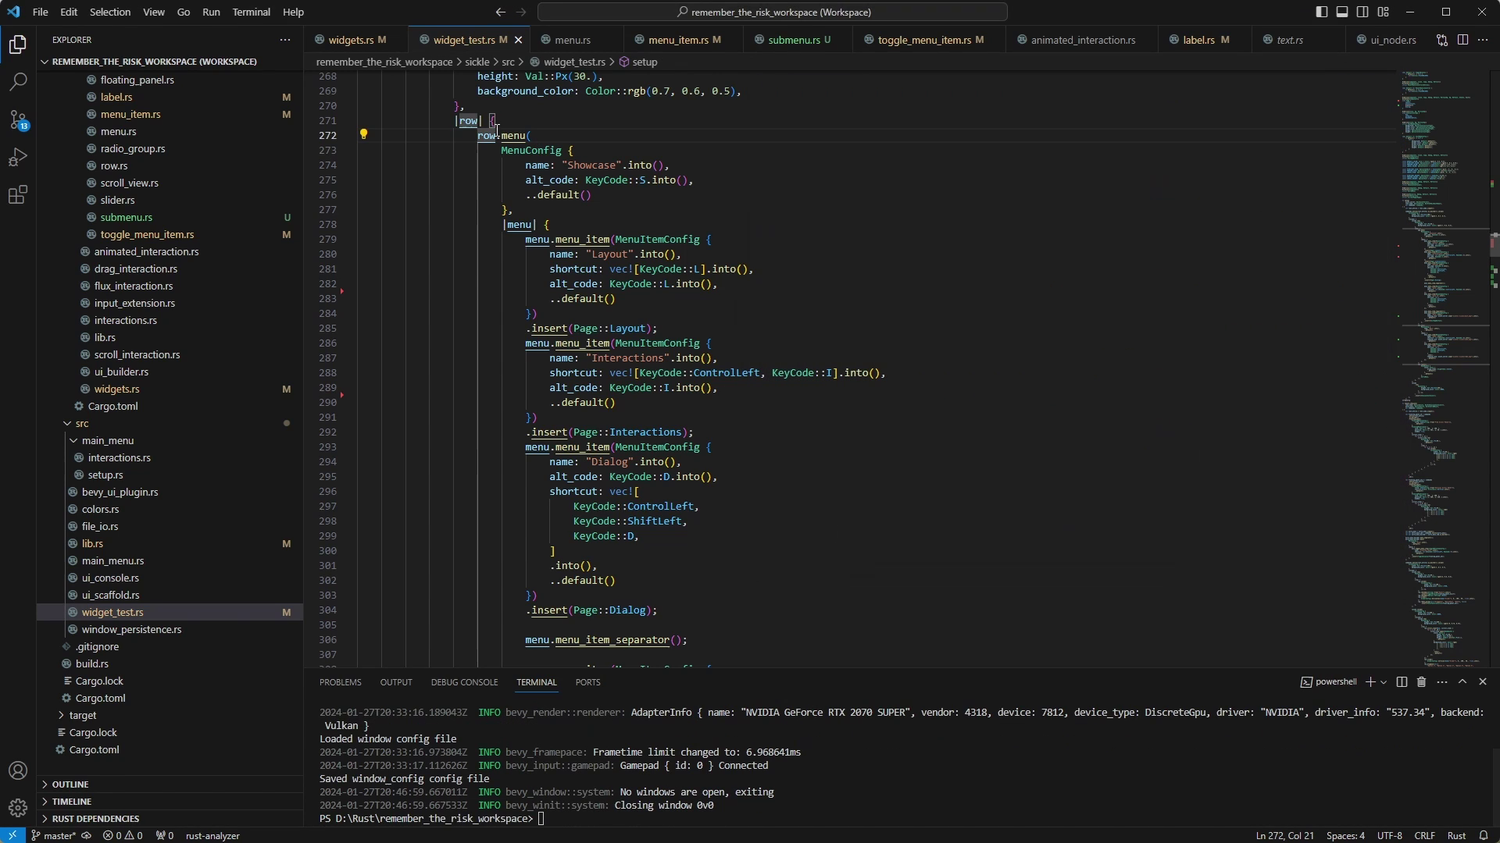
{"action": "scroll", "coordinate": [454, 129], "scroll_direction": "up", "scroll_amount": 3}
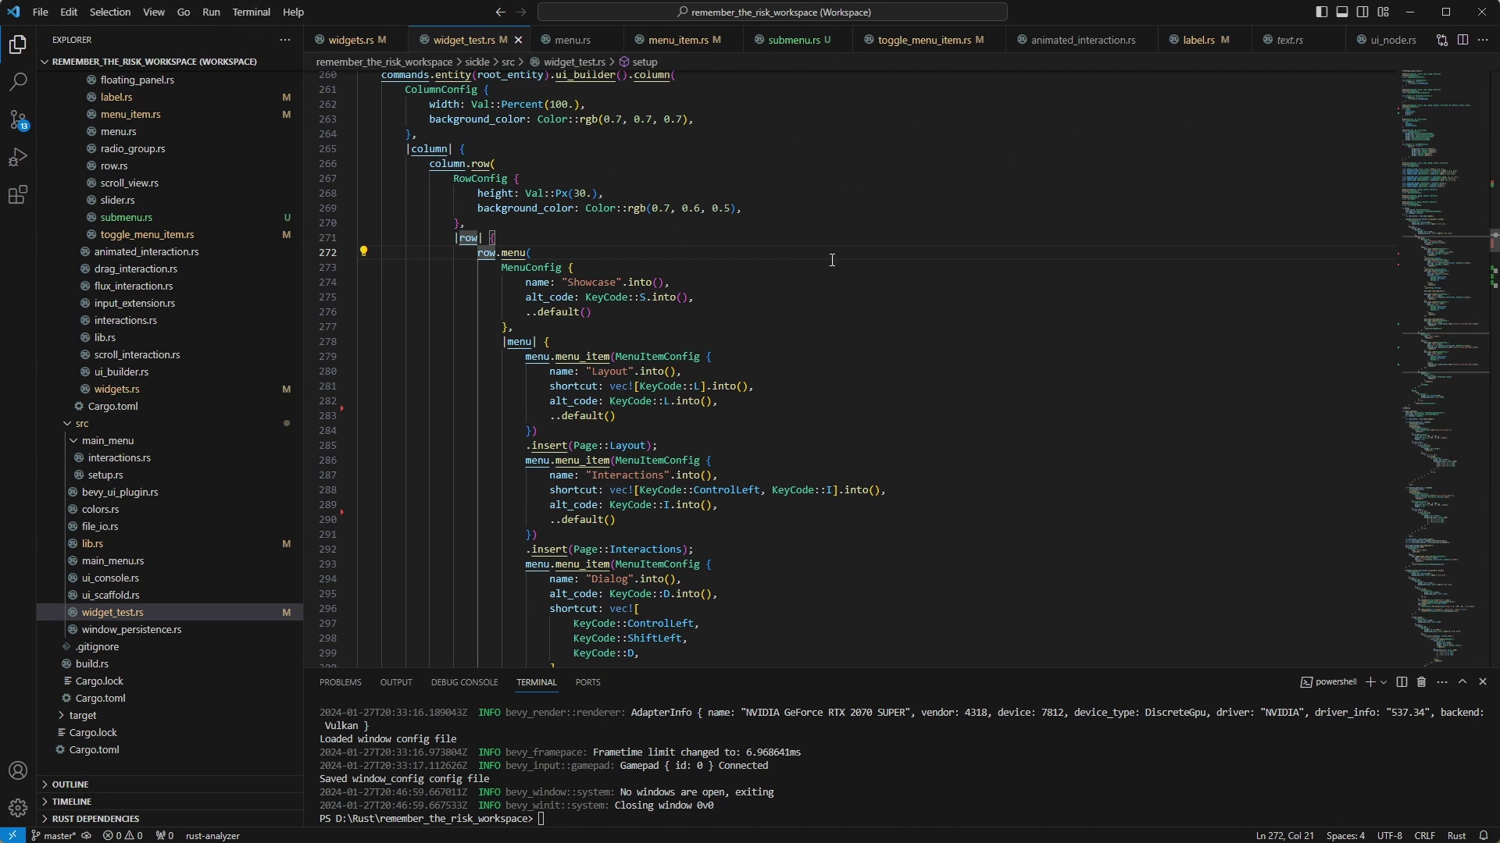
{"action": "scroll", "coordinate": [970, 274], "scroll_direction": "down", "scroll_amount": 1}
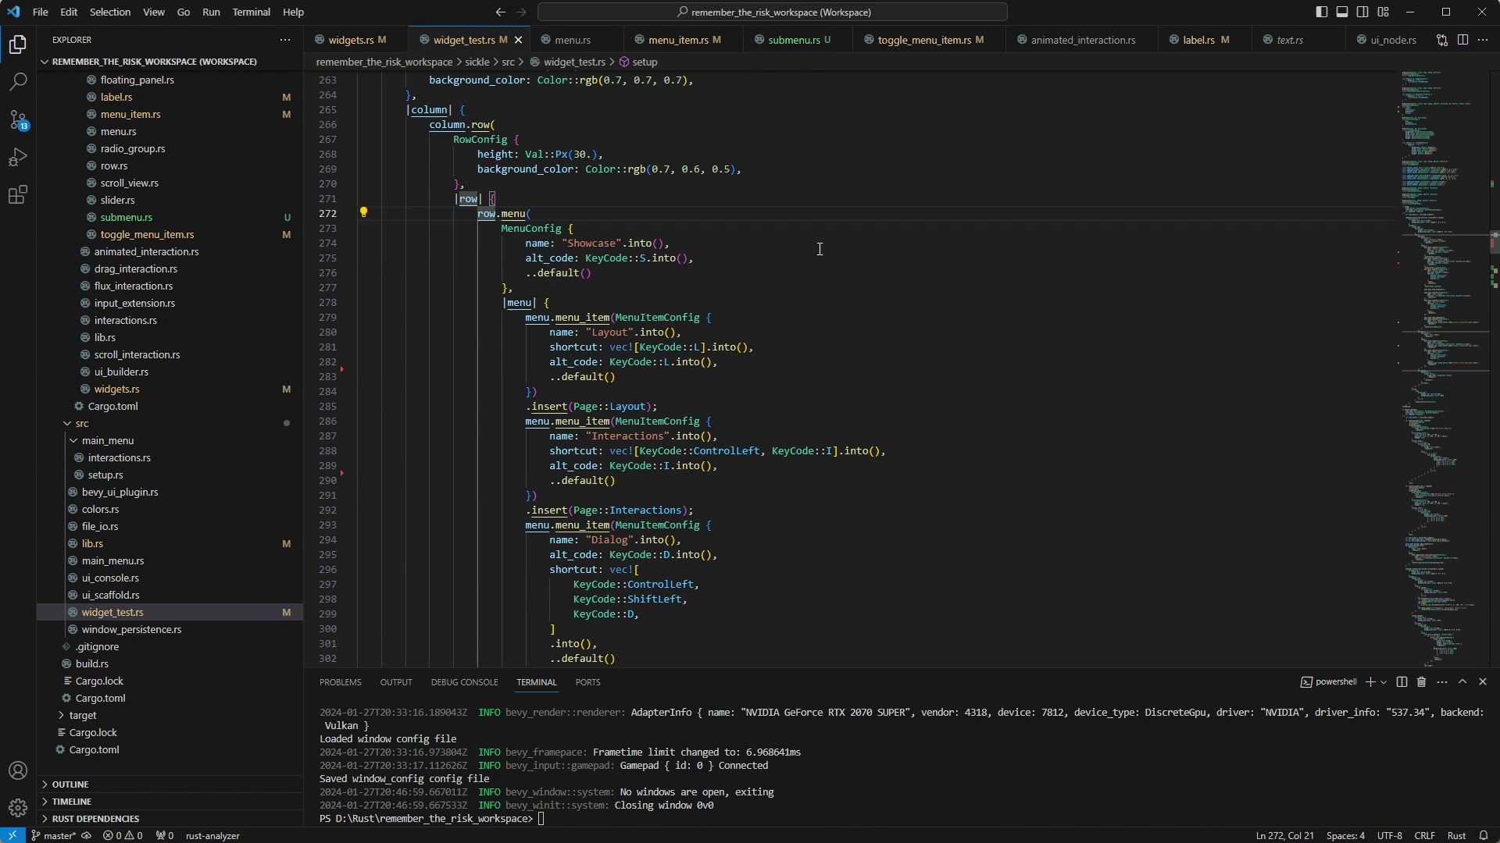
{"action": "double_click", "coordinate": [515, 214]}
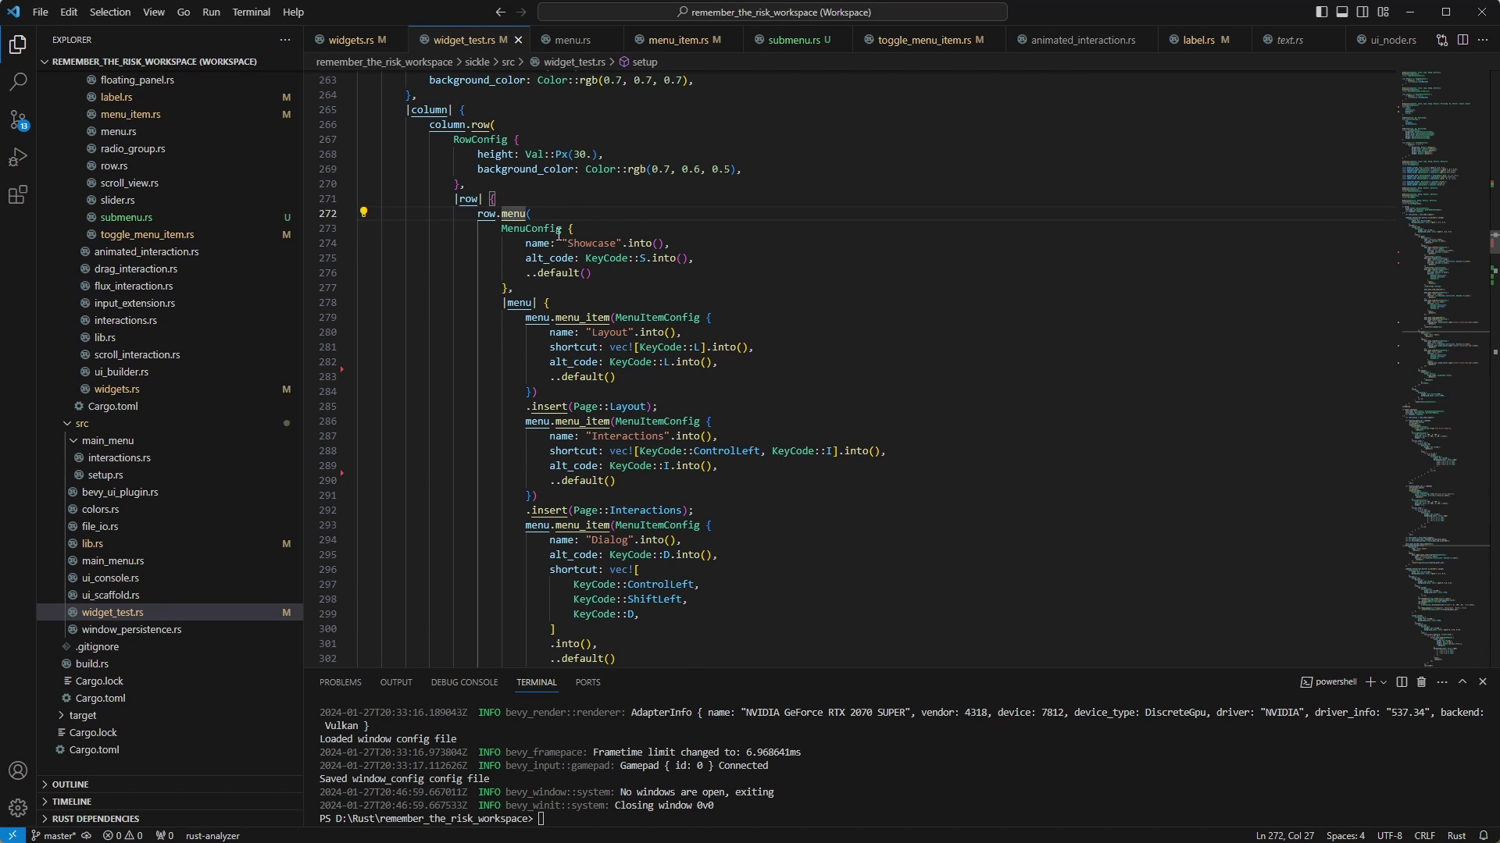
{"action": "scroll", "coordinate": [584, 240], "scroll_direction": "down", "scroll_amount": 2}
{"action": "left_click", "coordinate": [584, 165]}
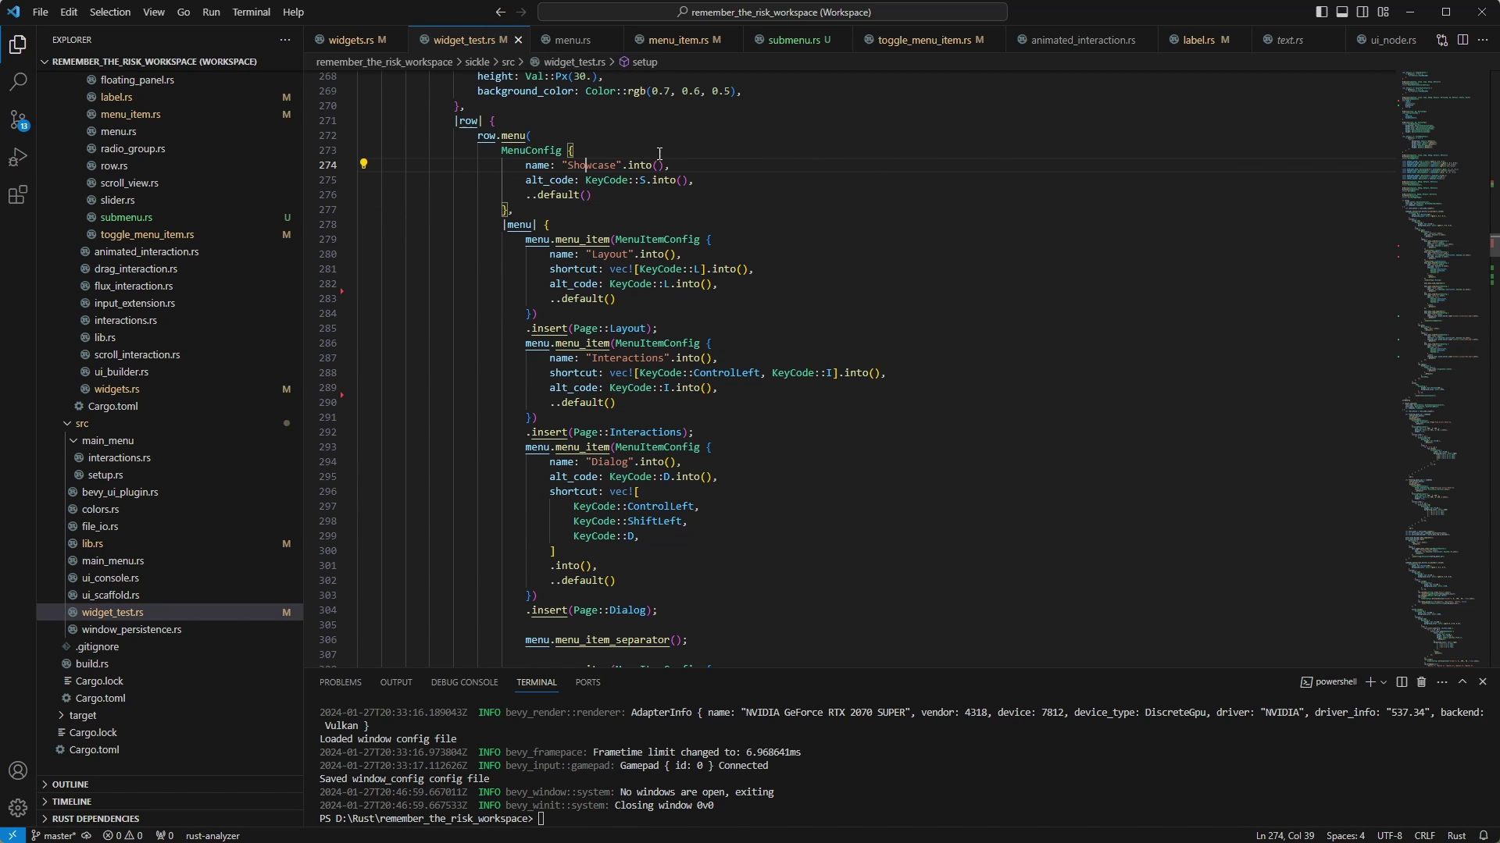
{"action": "key", "text": "Left"}
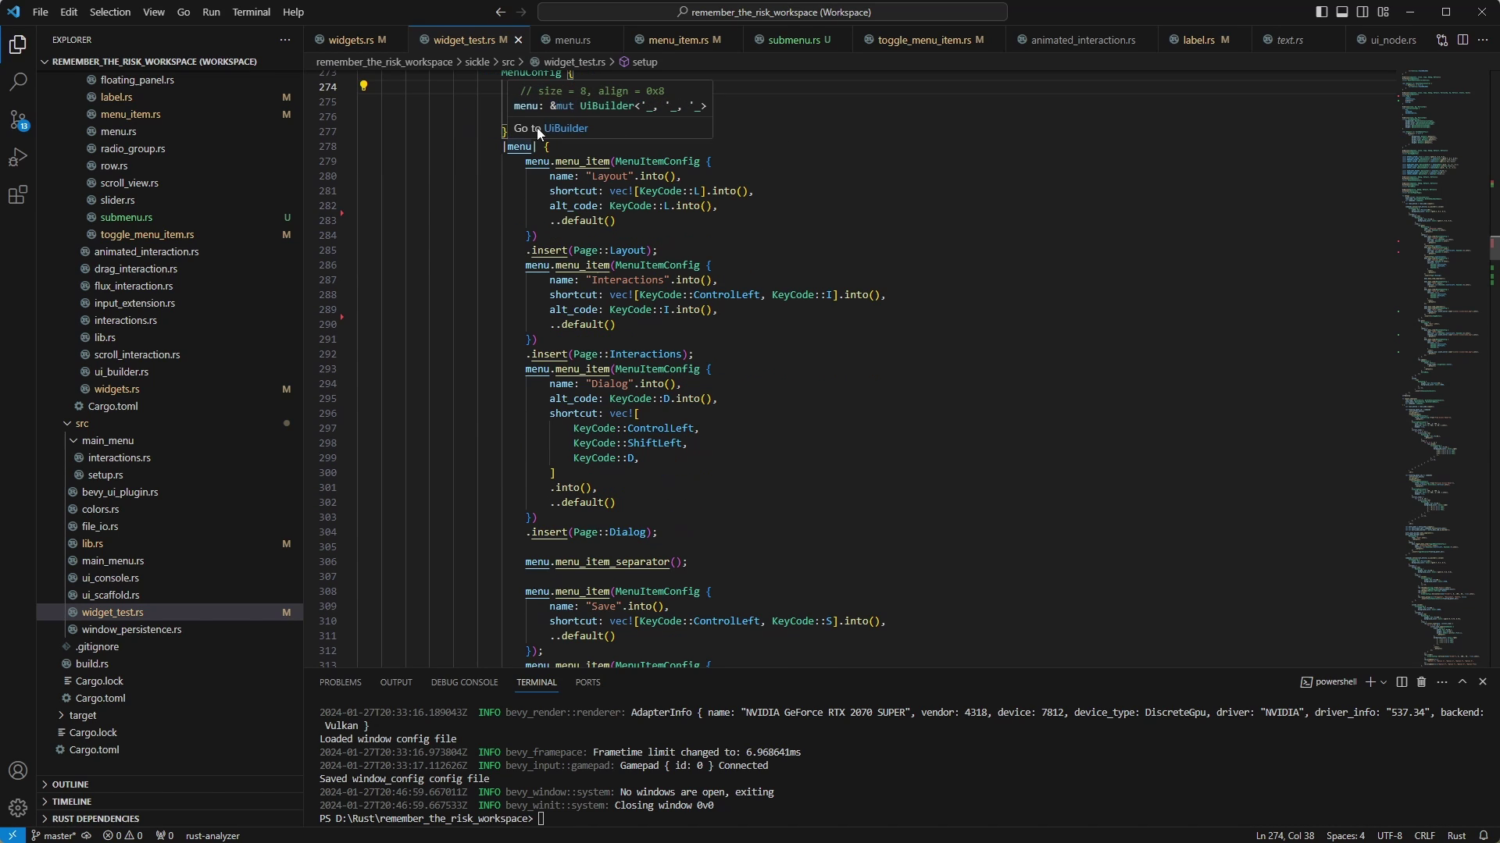
{"action": "scroll", "coordinate": [791, 206], "scroll_direction": "down", "scroll_amount": 1}
{"action": "key", "text": "Down"}
{"action": "key", "text": "Down"}
{"action": "key", "text": "Down"}
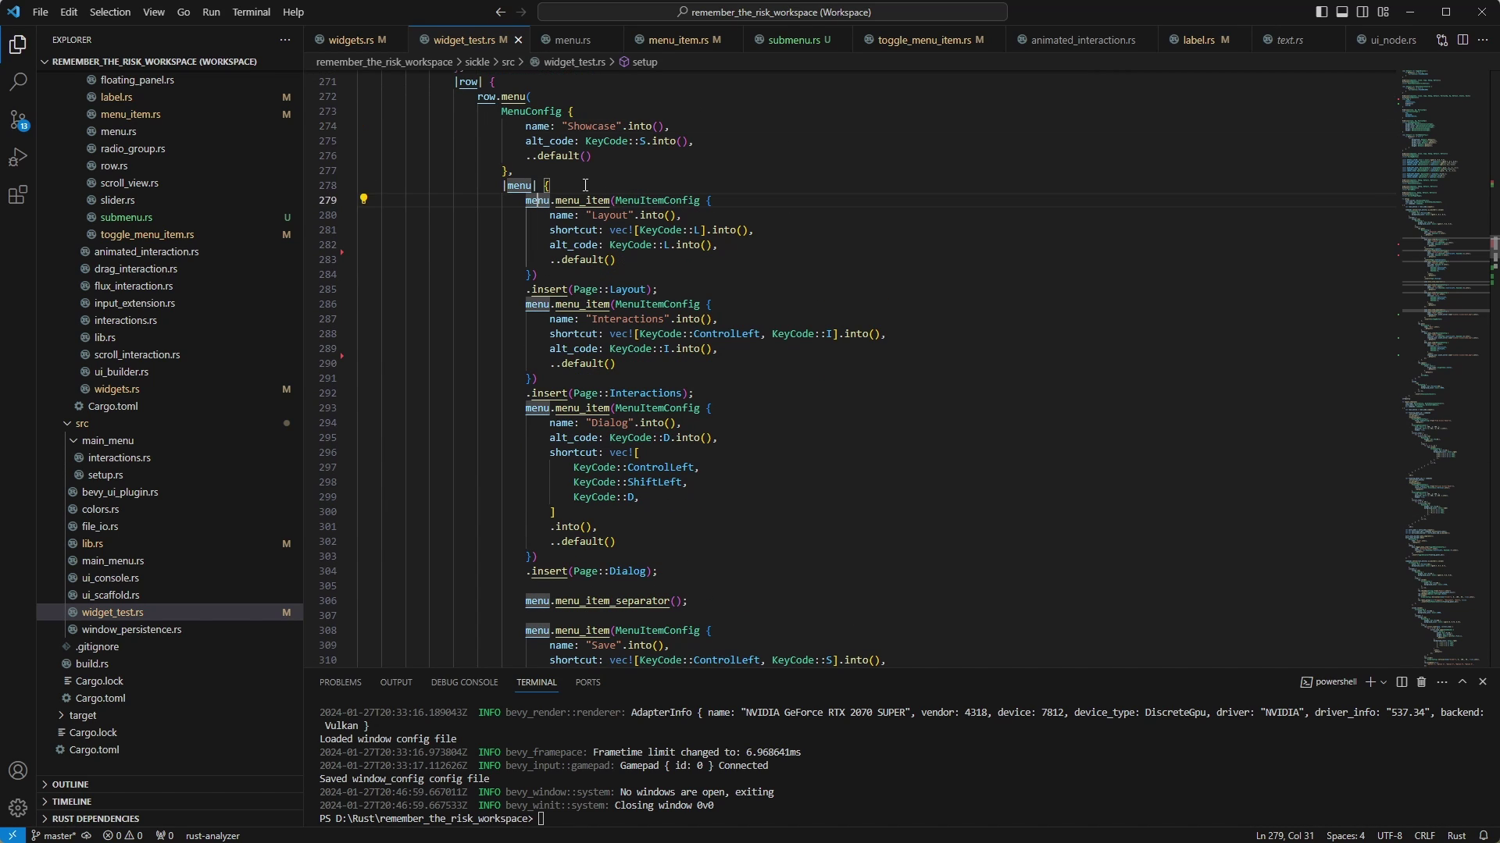
{"action": "key", "text": "Down"}
{"action": "left_click", "coordinate": [665, 202]}
{"action": "scroll", "coordinate": [750, 147], "scroll_direction": "down", "scroll_amount": 1}
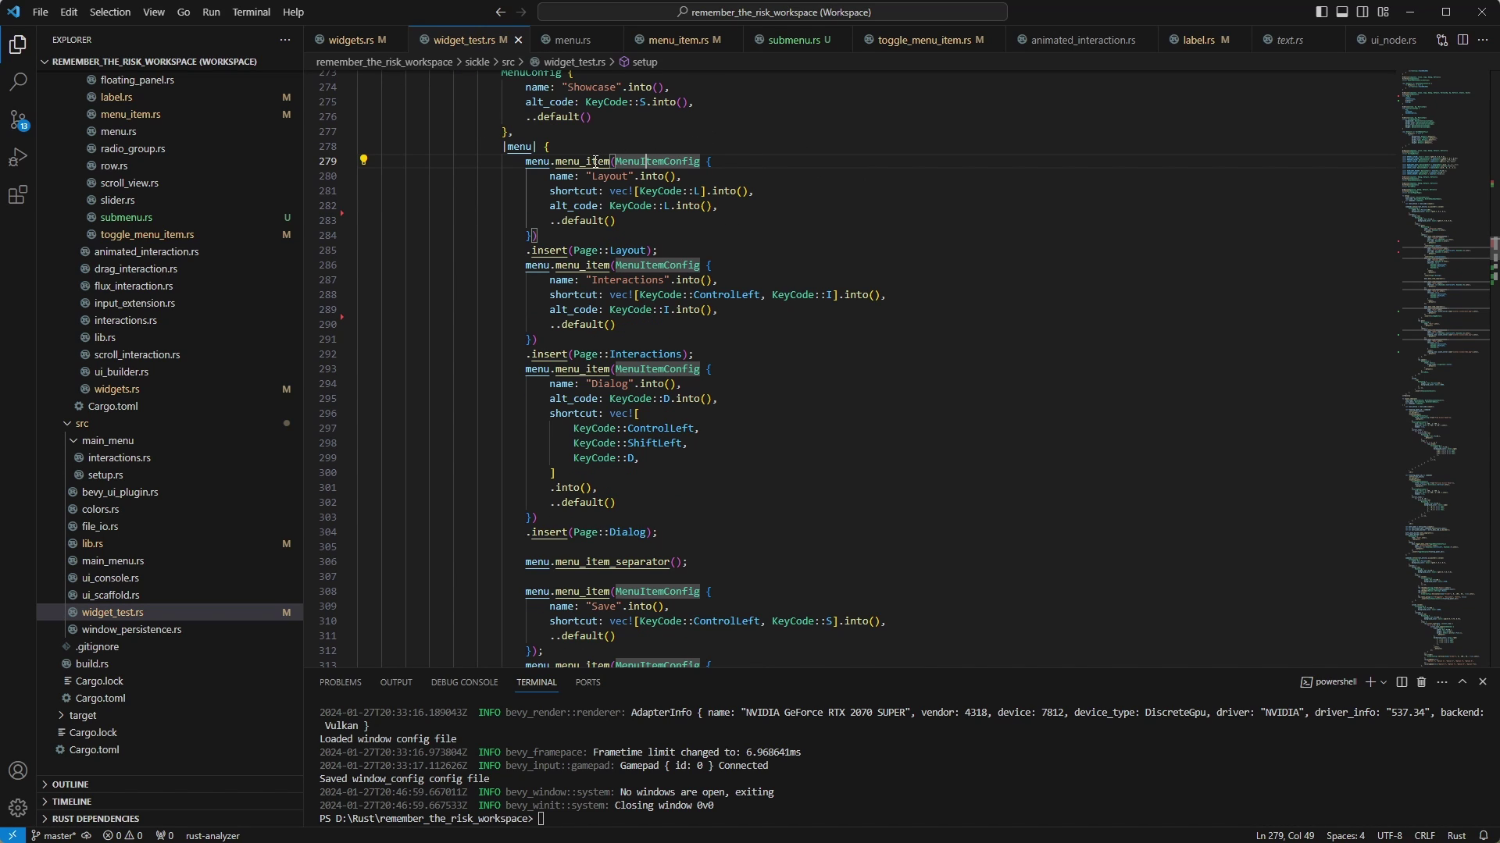
{"action": "scroll", "coordinate": [796, 185], "scroll_direction": "down", "scroll_amount": 1}
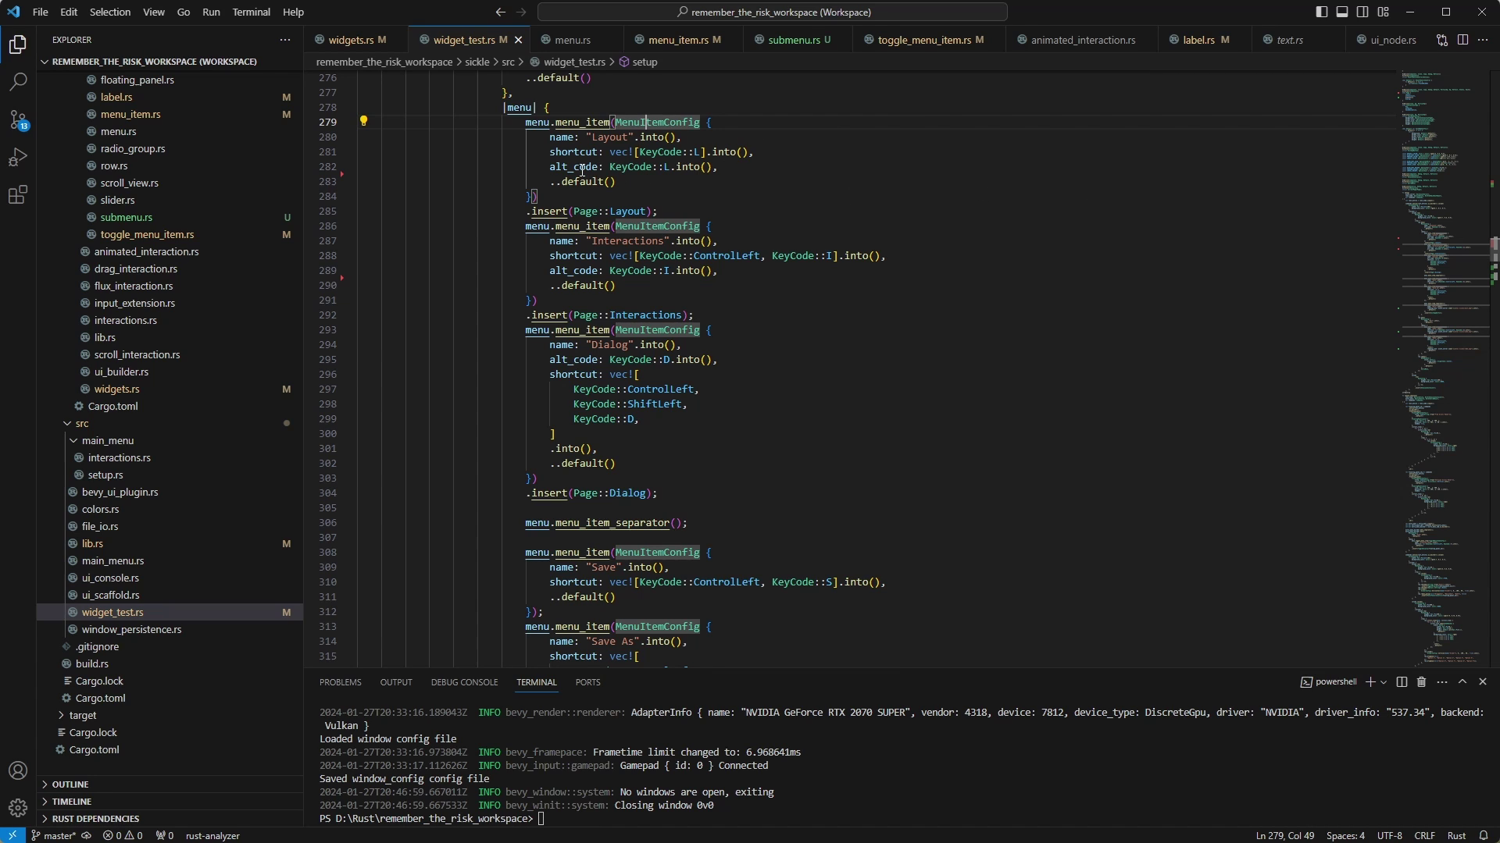
{"action": "scroll", "coordinate": [623, 176], "scroll_direction": "down", "scroll_amount": 2}
{"action": "scroll", "coordinate": [563, 176], "scroll_direction": "down", "scroll_amount": 2}
{"action": "scroll", "coordinate": [495, 174], "scroll_direction": "up", "scroll_amount": 2}
{"action": "scroll", "coordinate": [673, 178], "scroll_direction": "down", "scroll_amount": 2}
{"action": "scroll", "coordinate": [703, 234], "scroll_direction": "down", "scroll_amount": 2}
{"action": "scroll", "coordinate": [742, 307], "scroll_direction": "down", "scroll_amount": 2}
{"action": "double_click", "coordinate": [586, 521]}
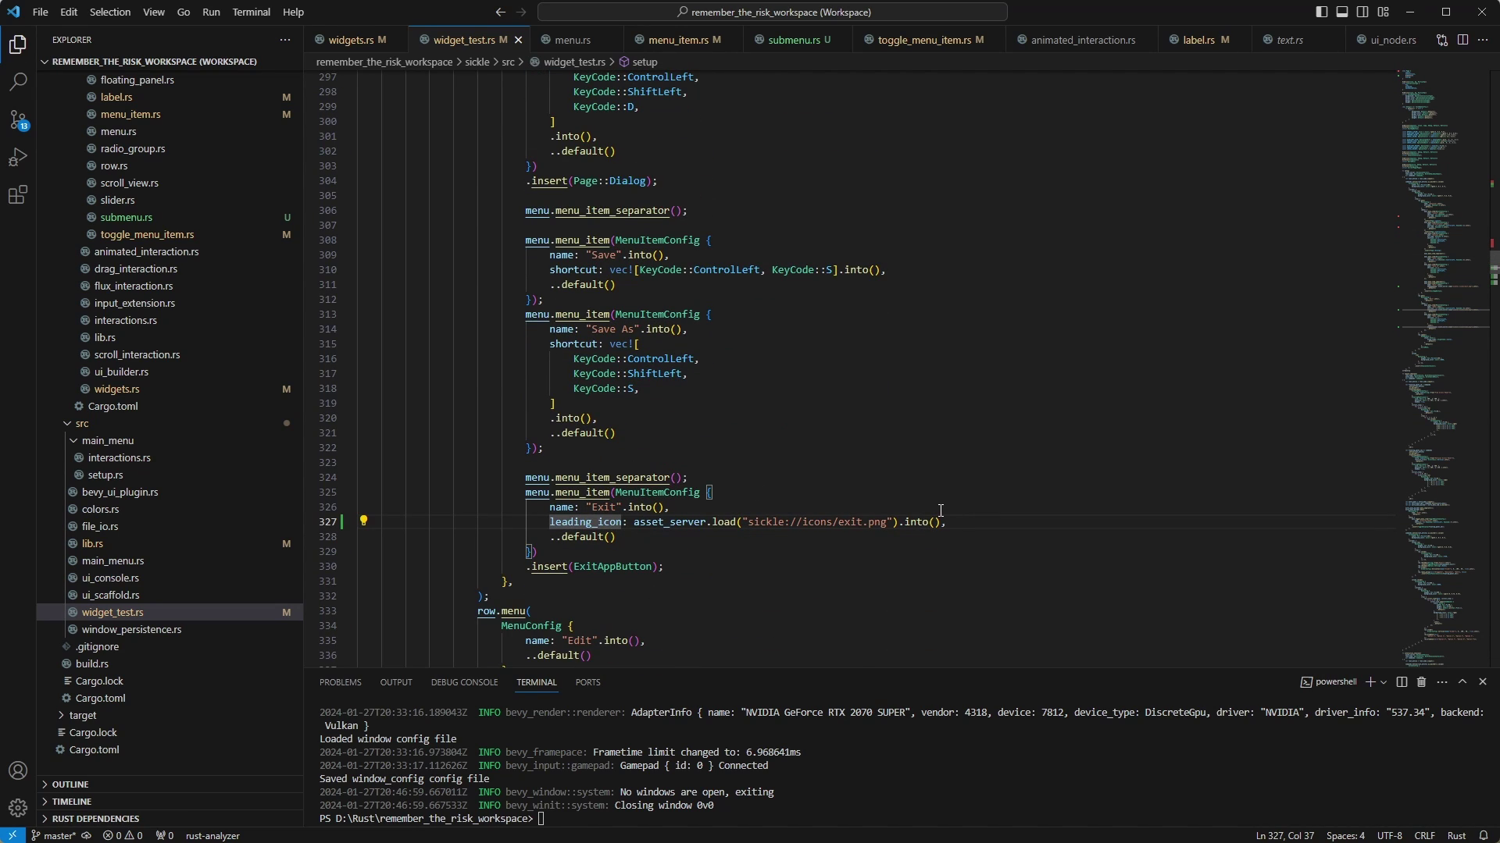
{"action": "scroll", "coordinate": [853, 341], "scroll_direction": "up", "scroll_amount": 4}
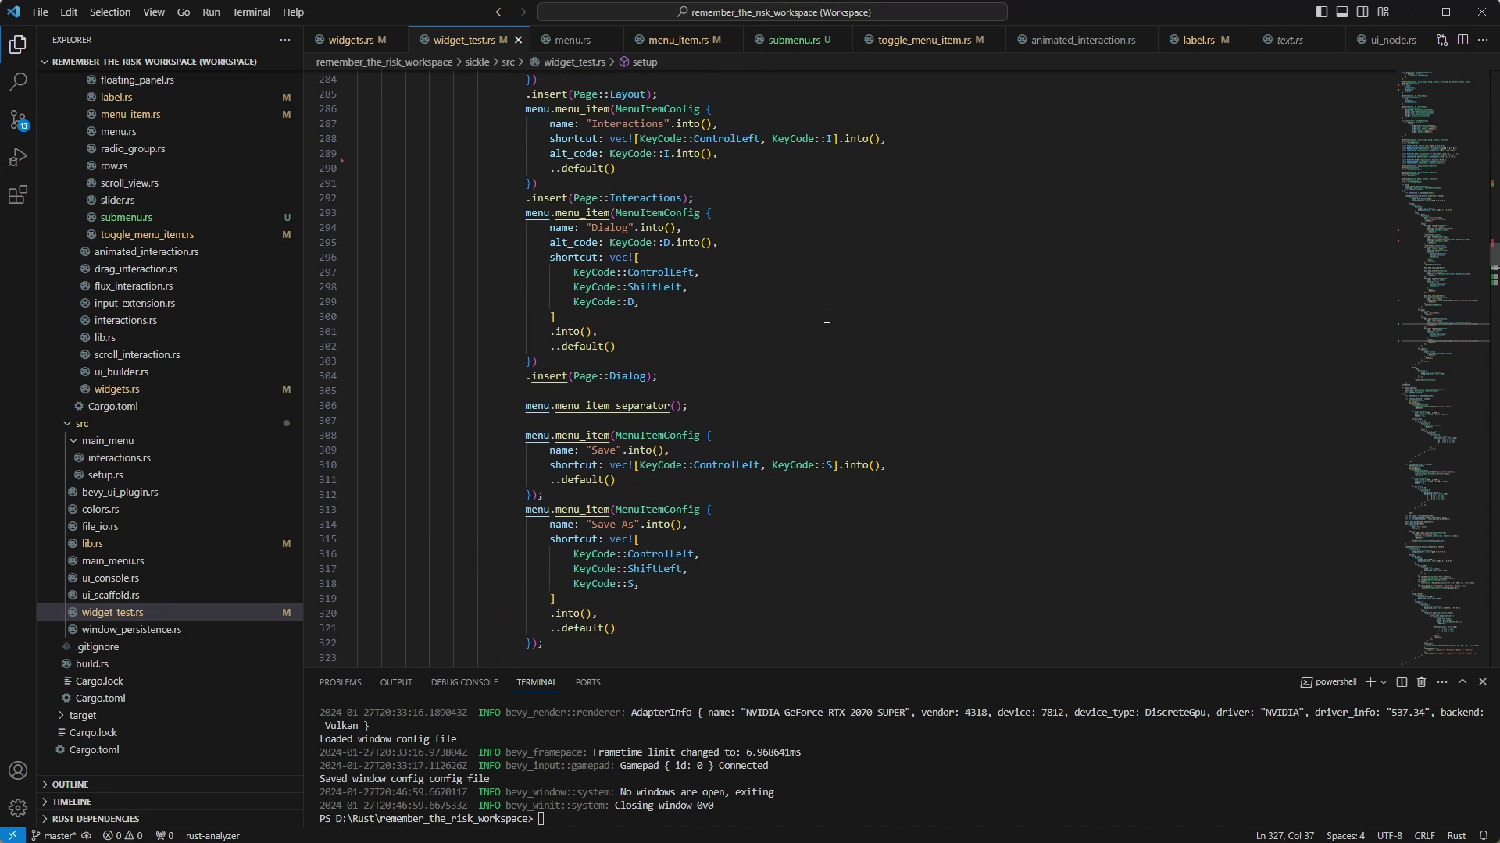
{"action": "left_click", "coordinate": [586, 405]}
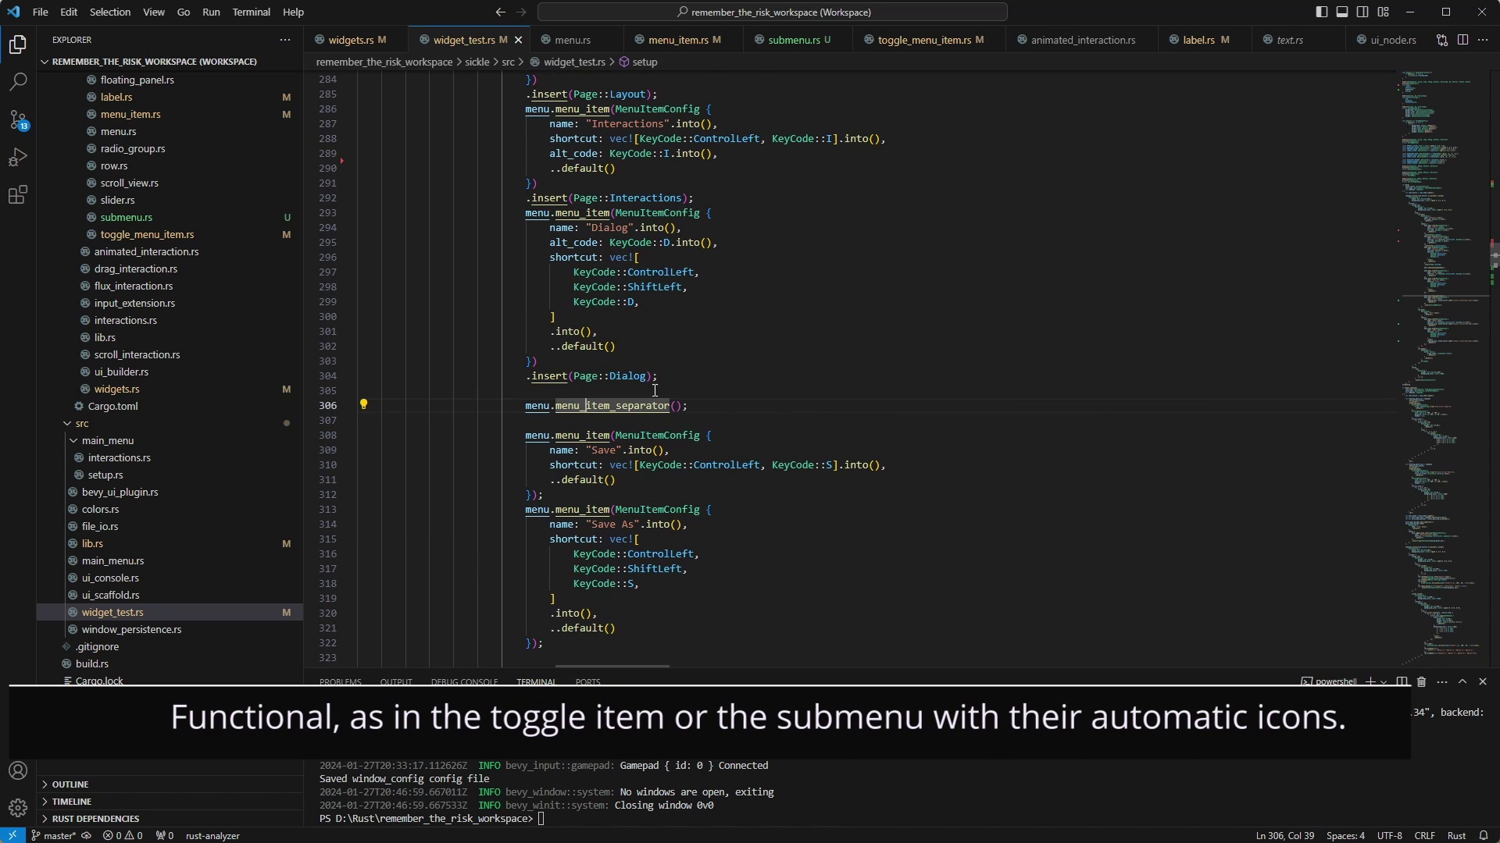
{"action": "scroll", "coordinate": [633, 389], "scroll_direction": "down", "scroll_amount": 2}
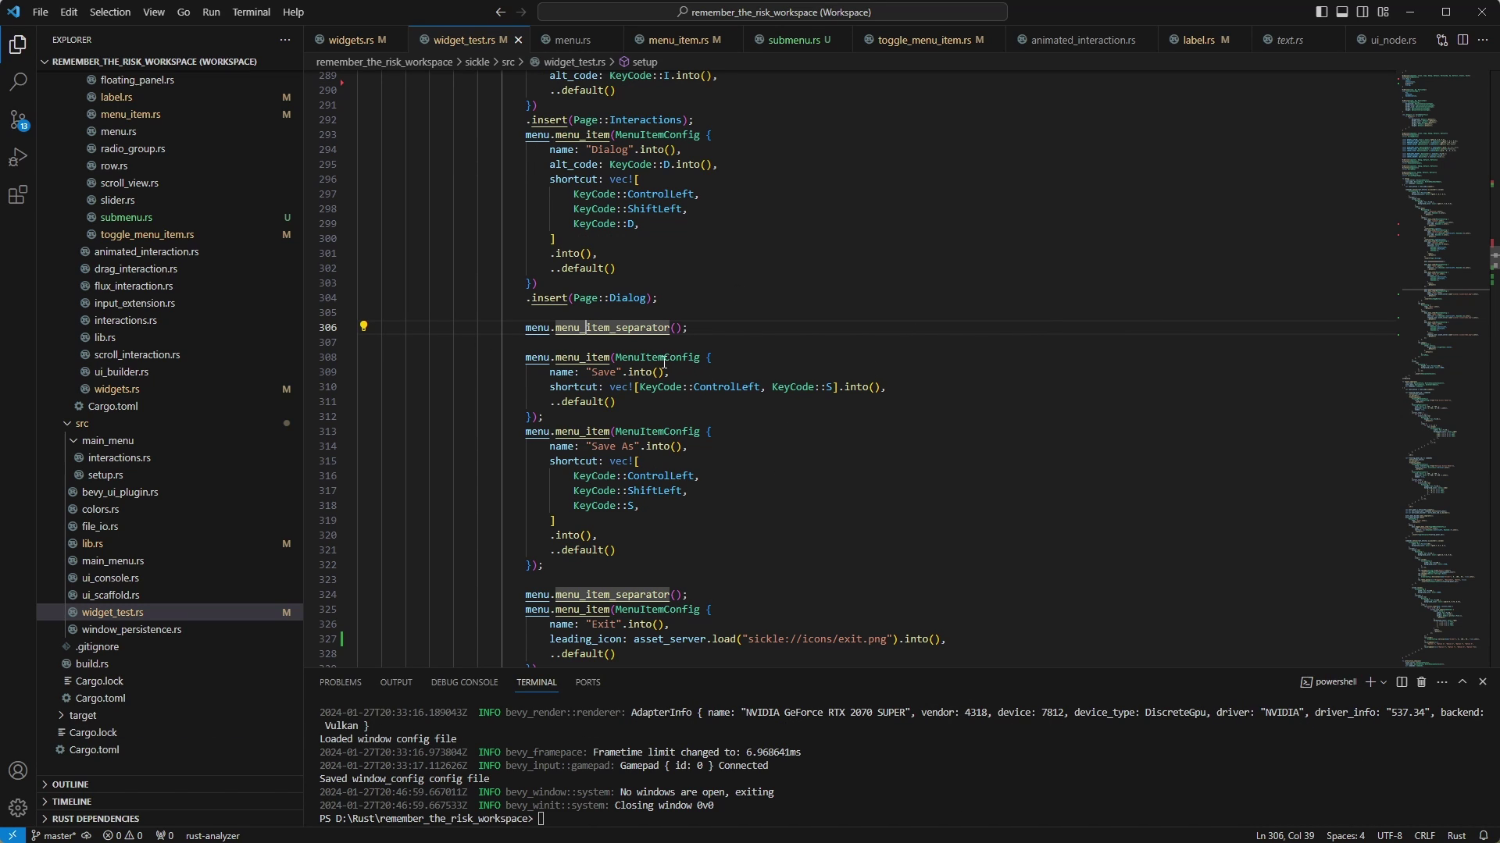
{"action": "scroll", "coordinate": [770, 355], "scroll_direction": "down", "scroll_amount": 2}
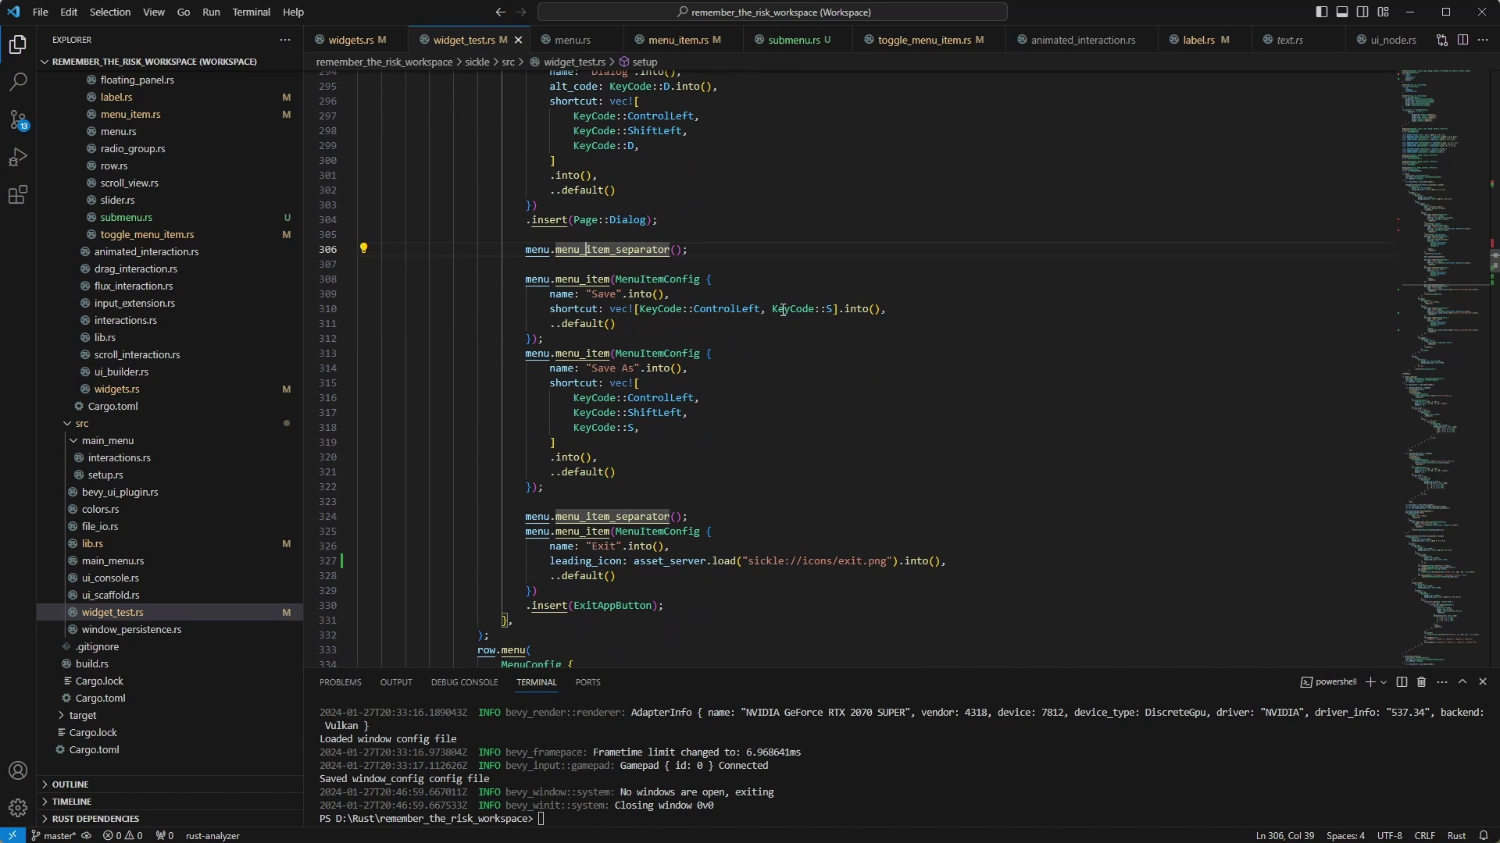
{"action": "key", "text": "Up"}
{"action": "key", "text": "Up"}
{"action": "key", "text": "Up"}
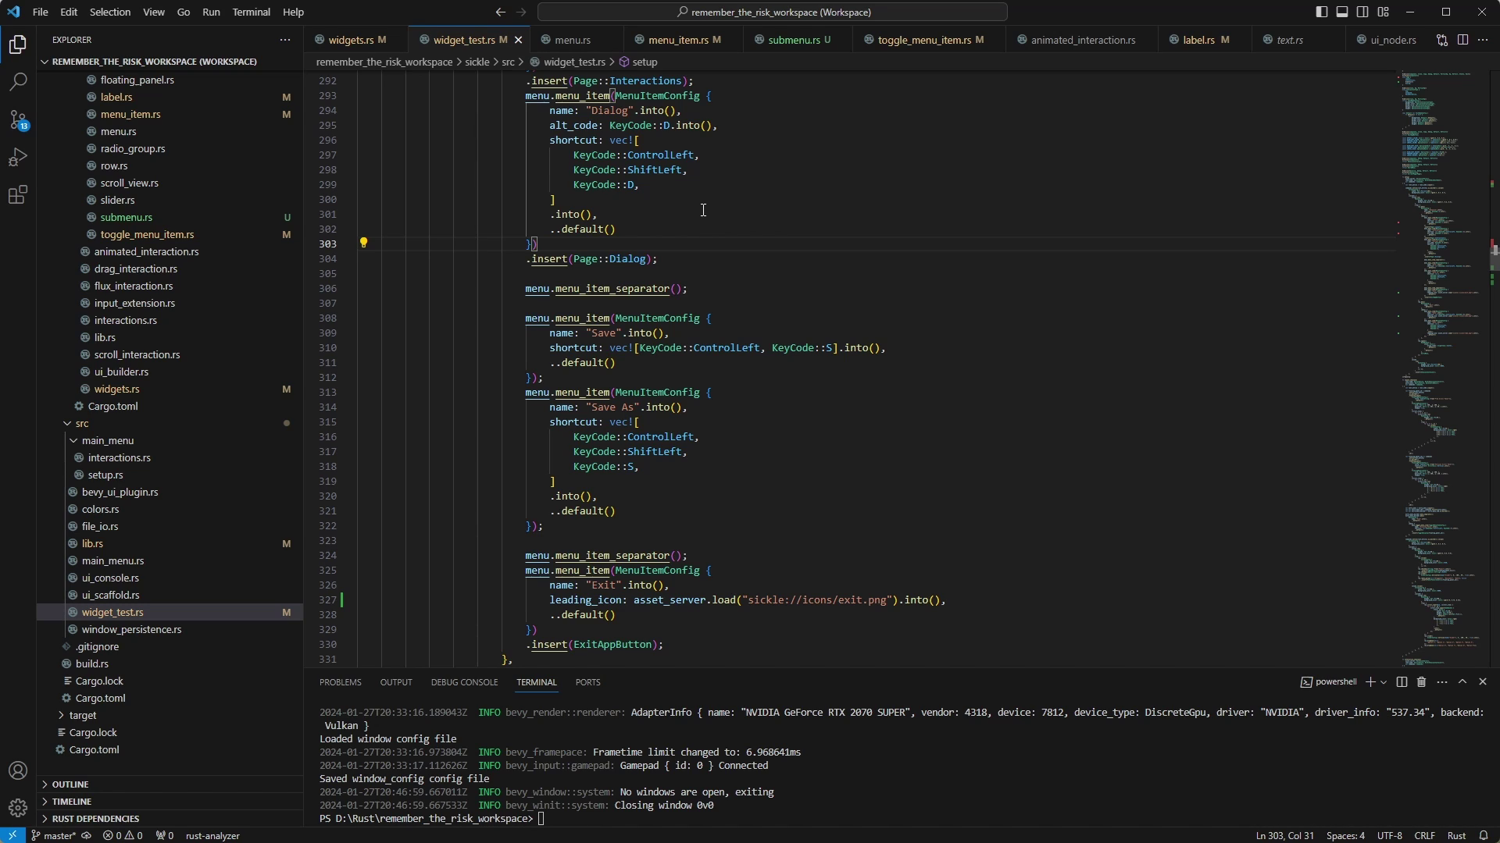
{"action": "mouse_move", "coordinate": [581, 95]}
{"action": "left_click_drag", "start_coordinate": [526, 260], "coordinate": [652, 259]}
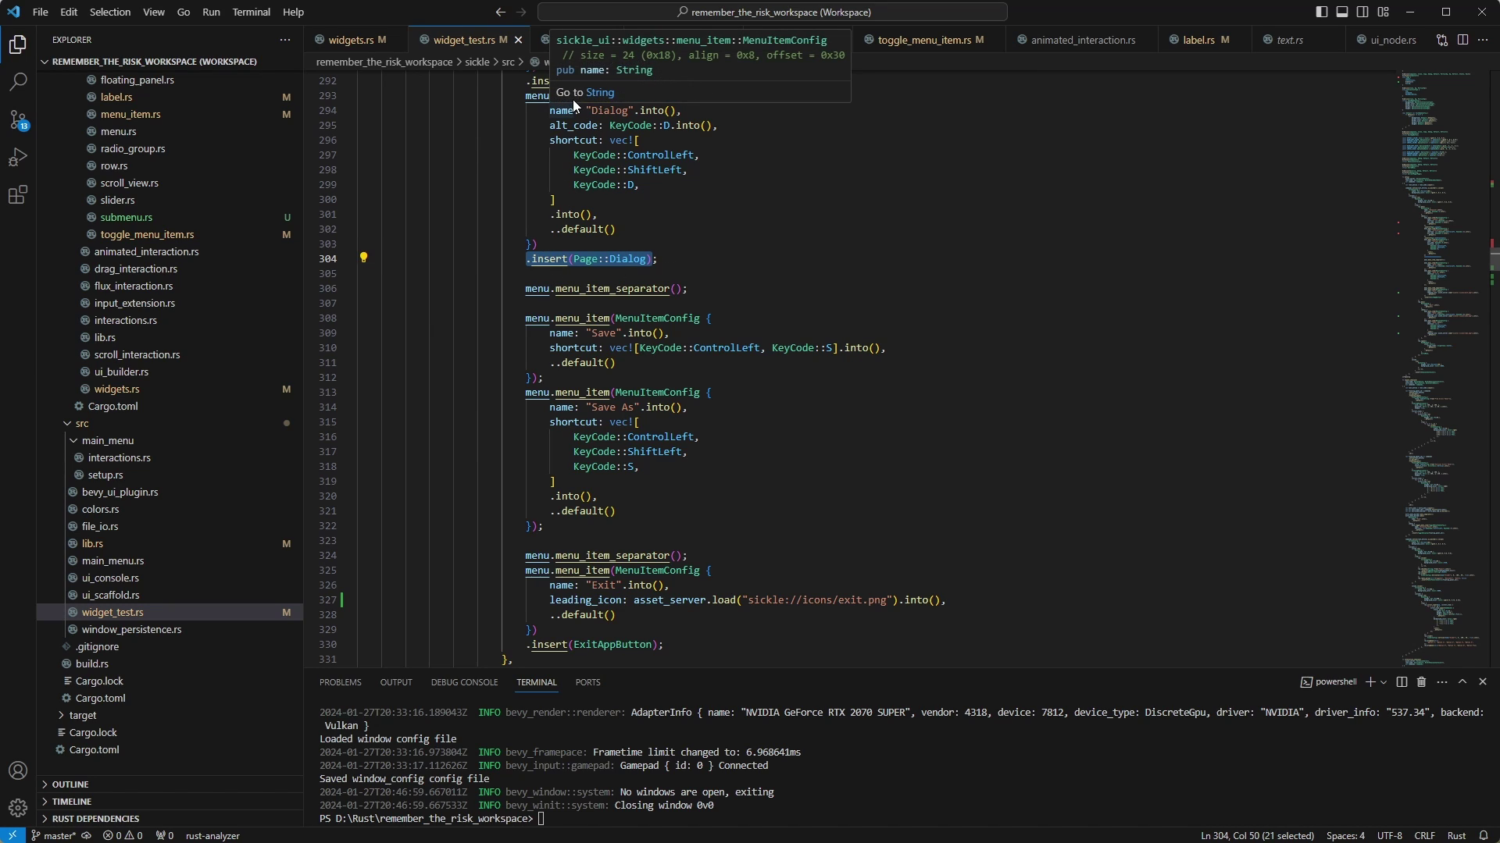
{"action": "left_click", "coordinate": [610, 96]}
{"action": "left_click", "coordinate": [546, 260]}
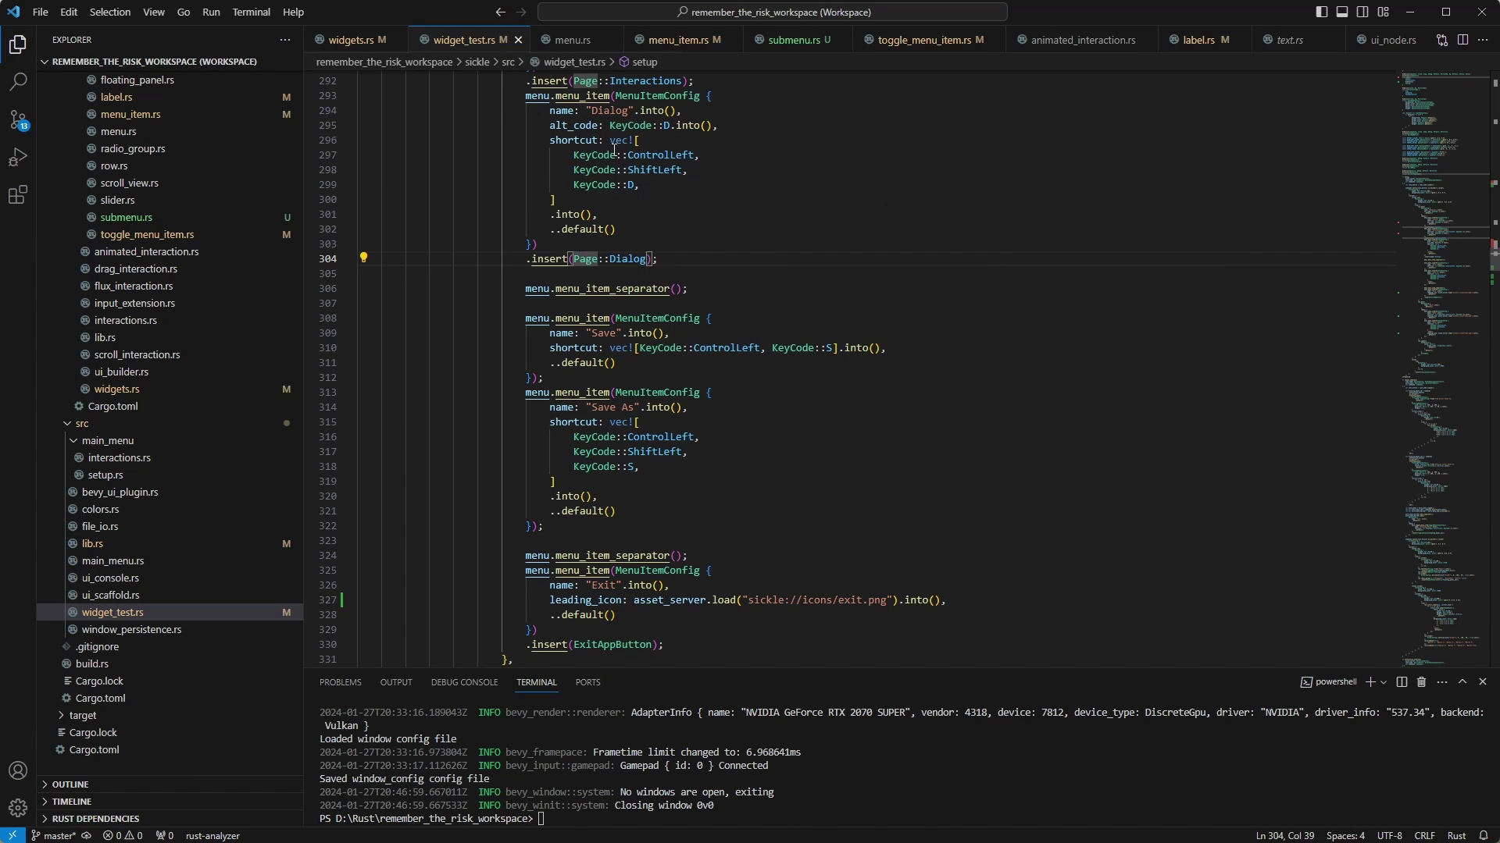
{"action": "scroll", "coordinate": [830, 209], "scroll_direction": "down", "scroll_amount": 3}
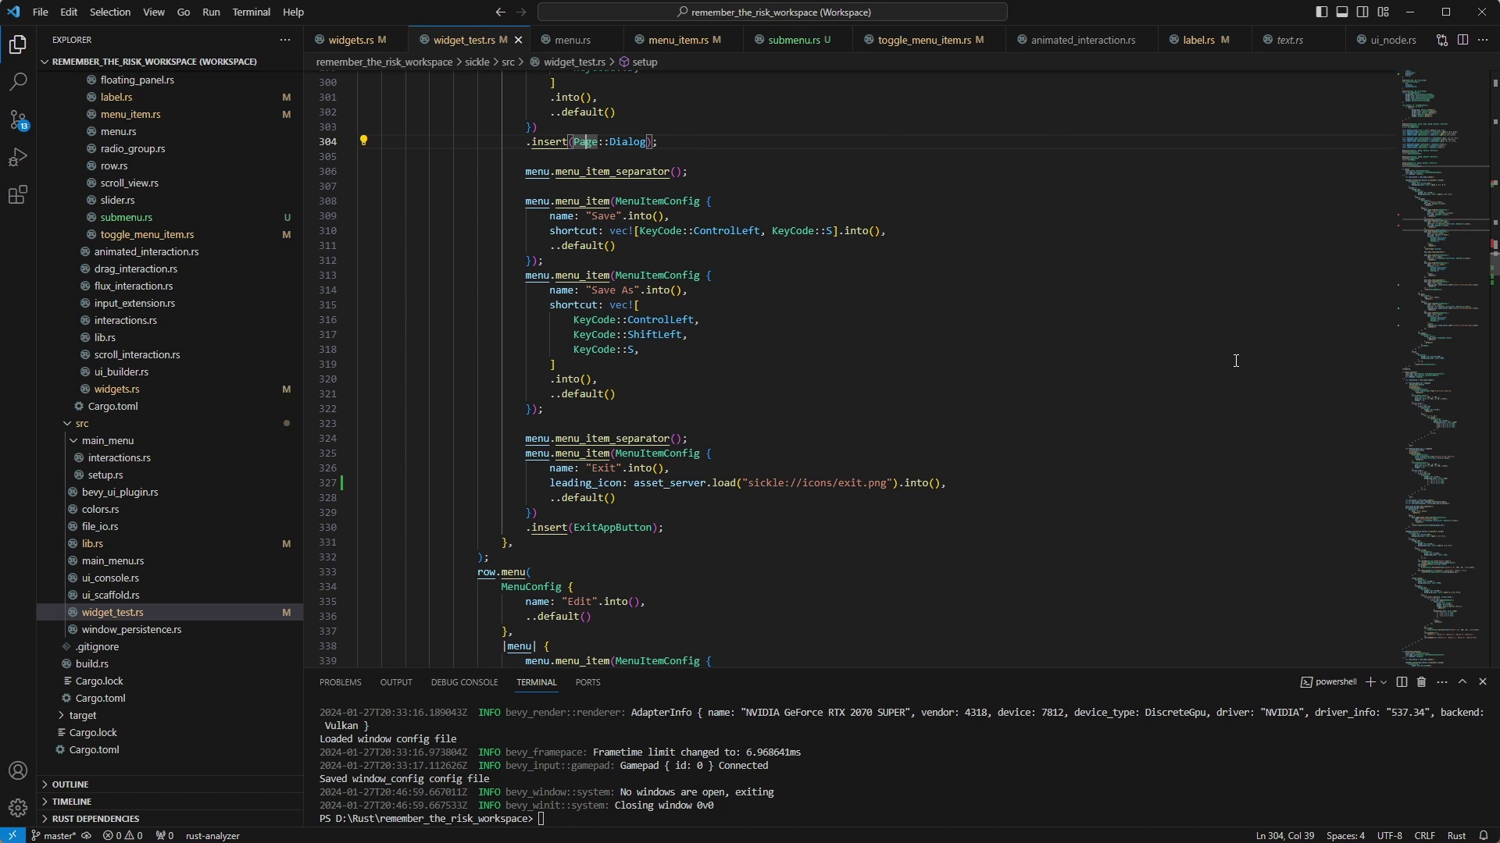
{"action": "scroll", "coordinate": [1133, 354], "scroll_direction": "down", "scroll_amount": 3}
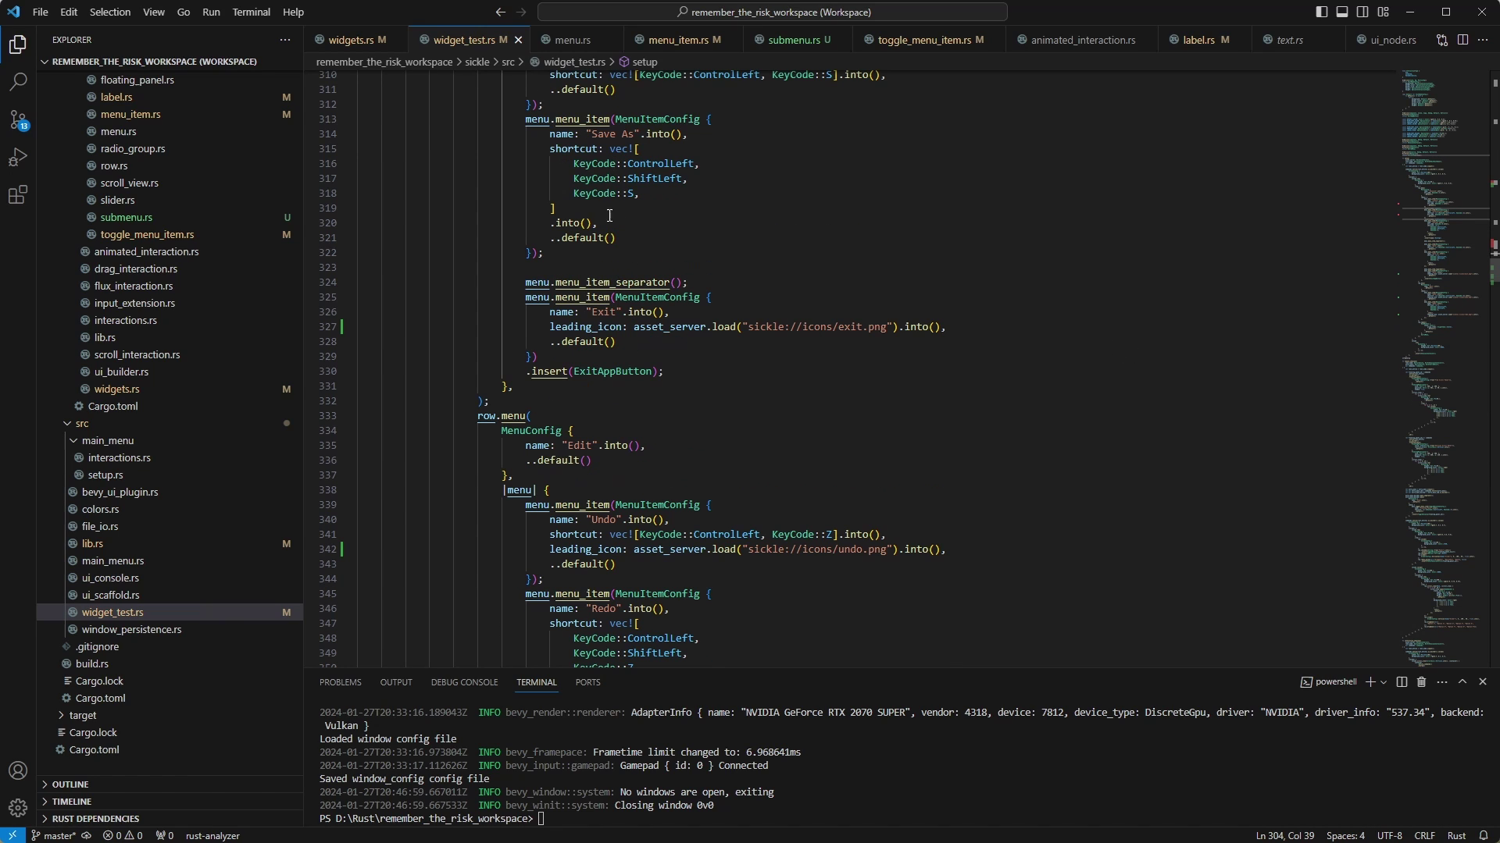
{"action": "scroll", "coordinate": [606, 223], "scroll_direction": "down", "scroll_amount": 1}
{"action": "left_click", "coordinate": [516, 376]}
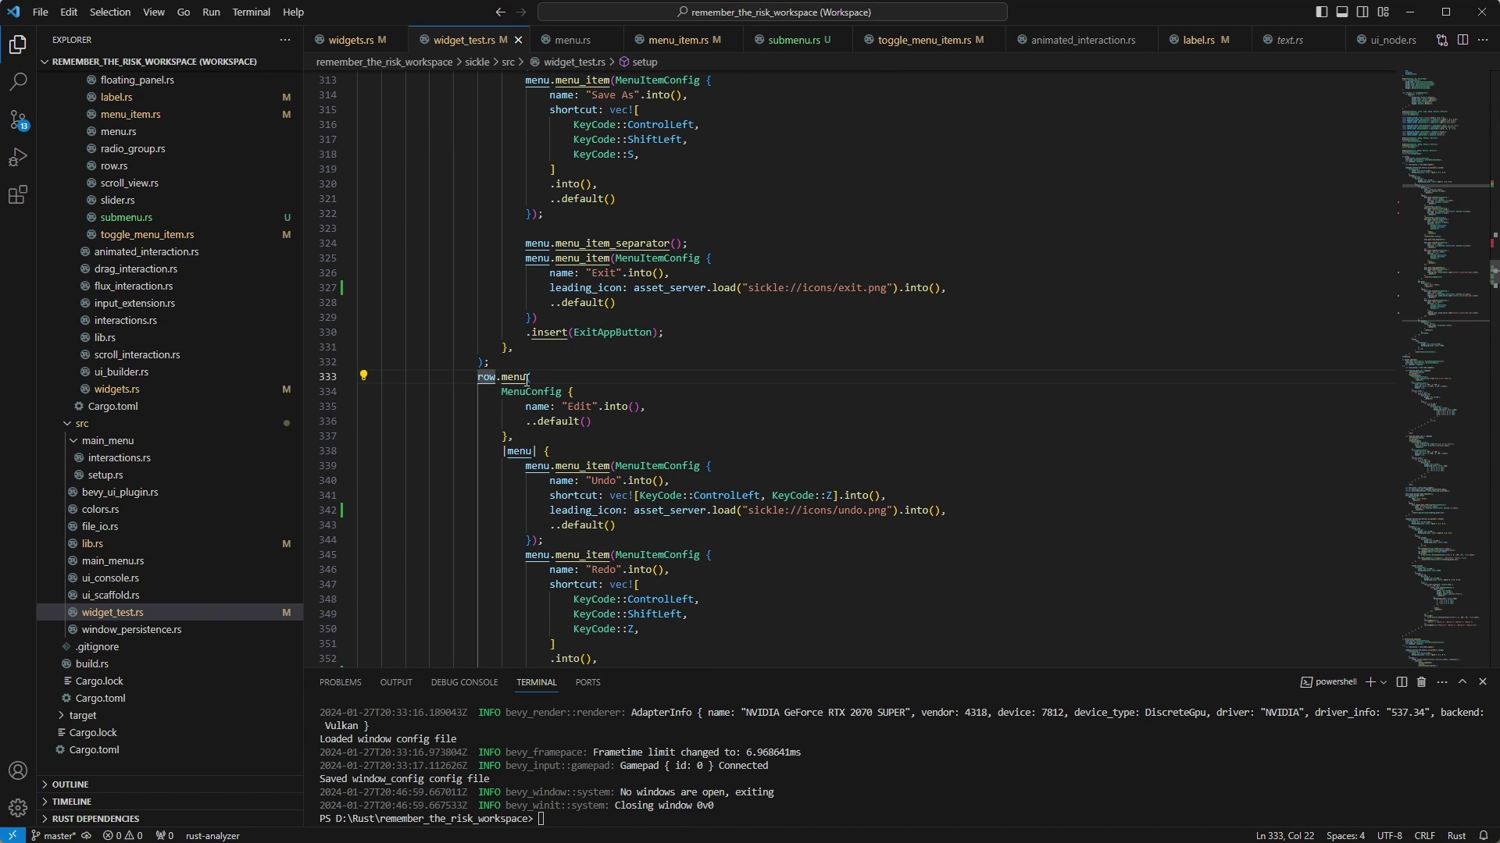
{"action": "scroll", "coordinate": [507, 371], "scroll_direction": "down", "scroll_amount": 3}
{"action": "left_click", "coordinate": [592, 288]}
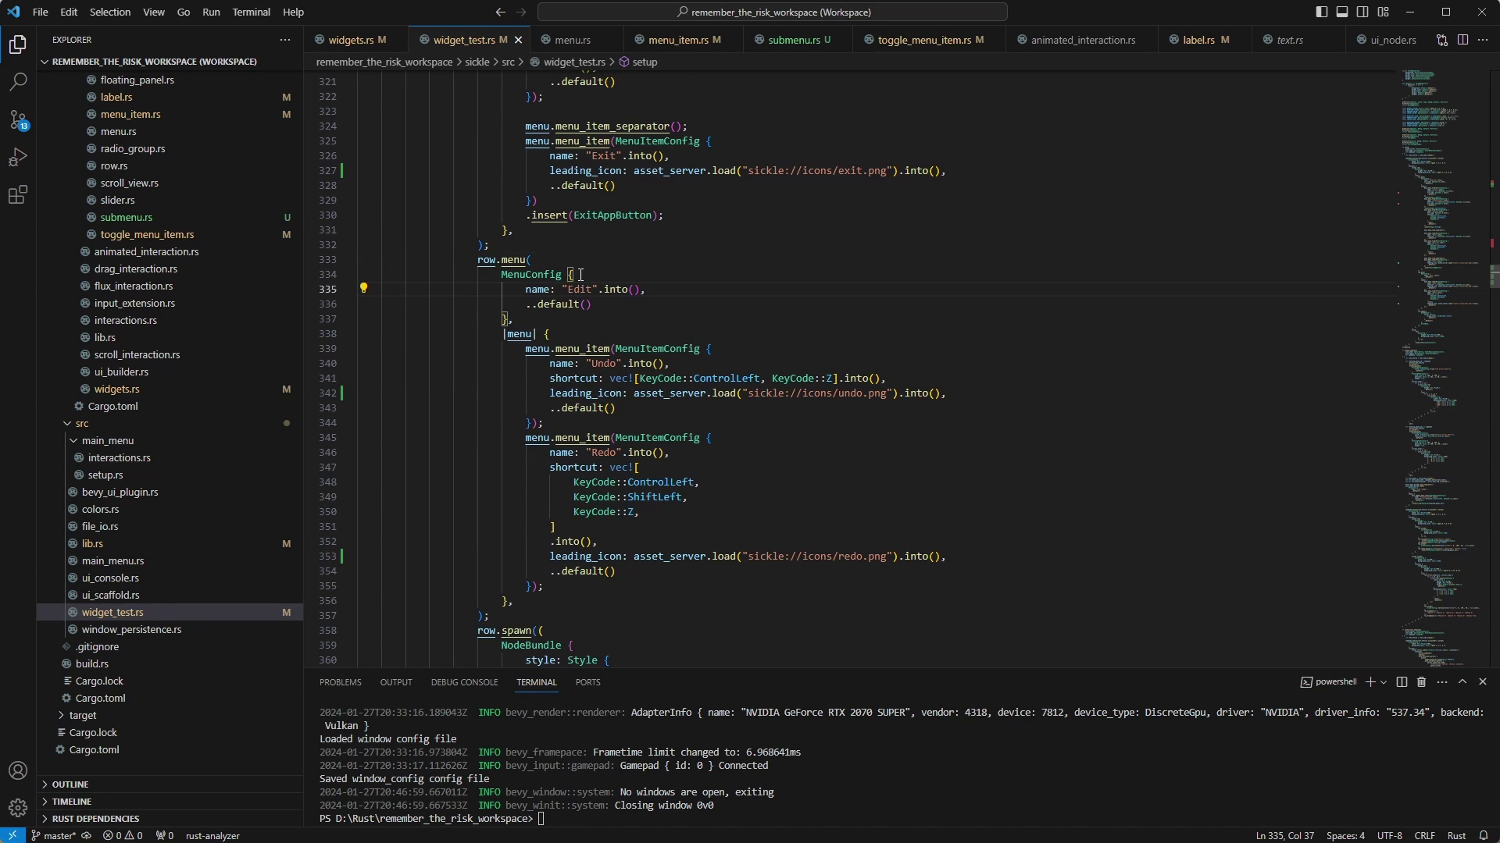
{"action": "scroll", "coordinate": [600, 264], "scroll_direction": "down", "scroll_amount": 2}
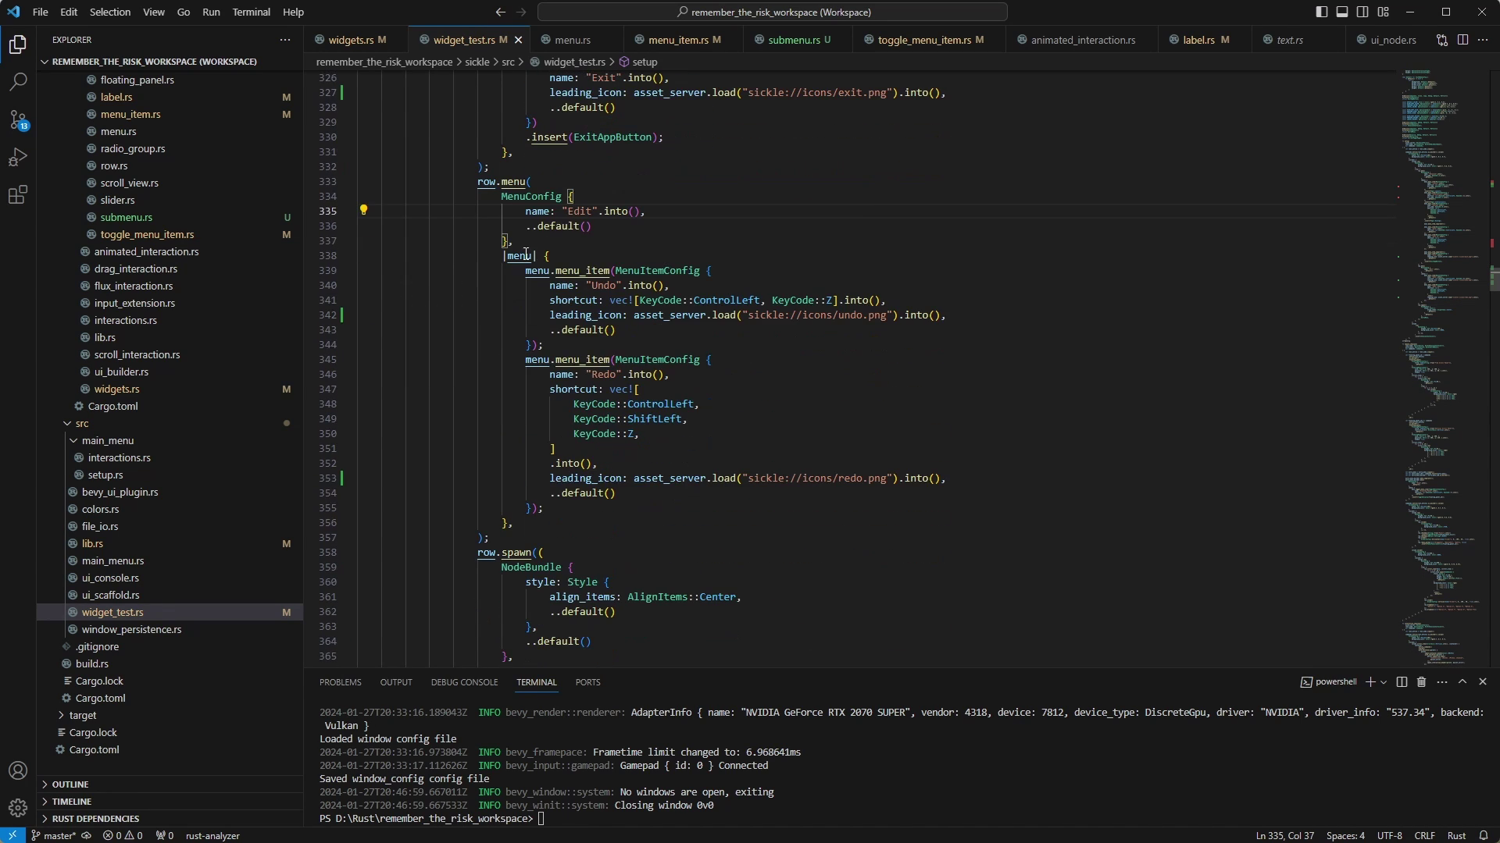
{"action": "left_click", "coordinate": [601, 286]}
{"action": "left_click", "coordinate": [598, 376]}
{"action": "left_click", "coordinate": [652, 434]}
{"action": "scroll", "coordinate": [643, 432], "scroll_direction": "down", "scroll_amount": 1}
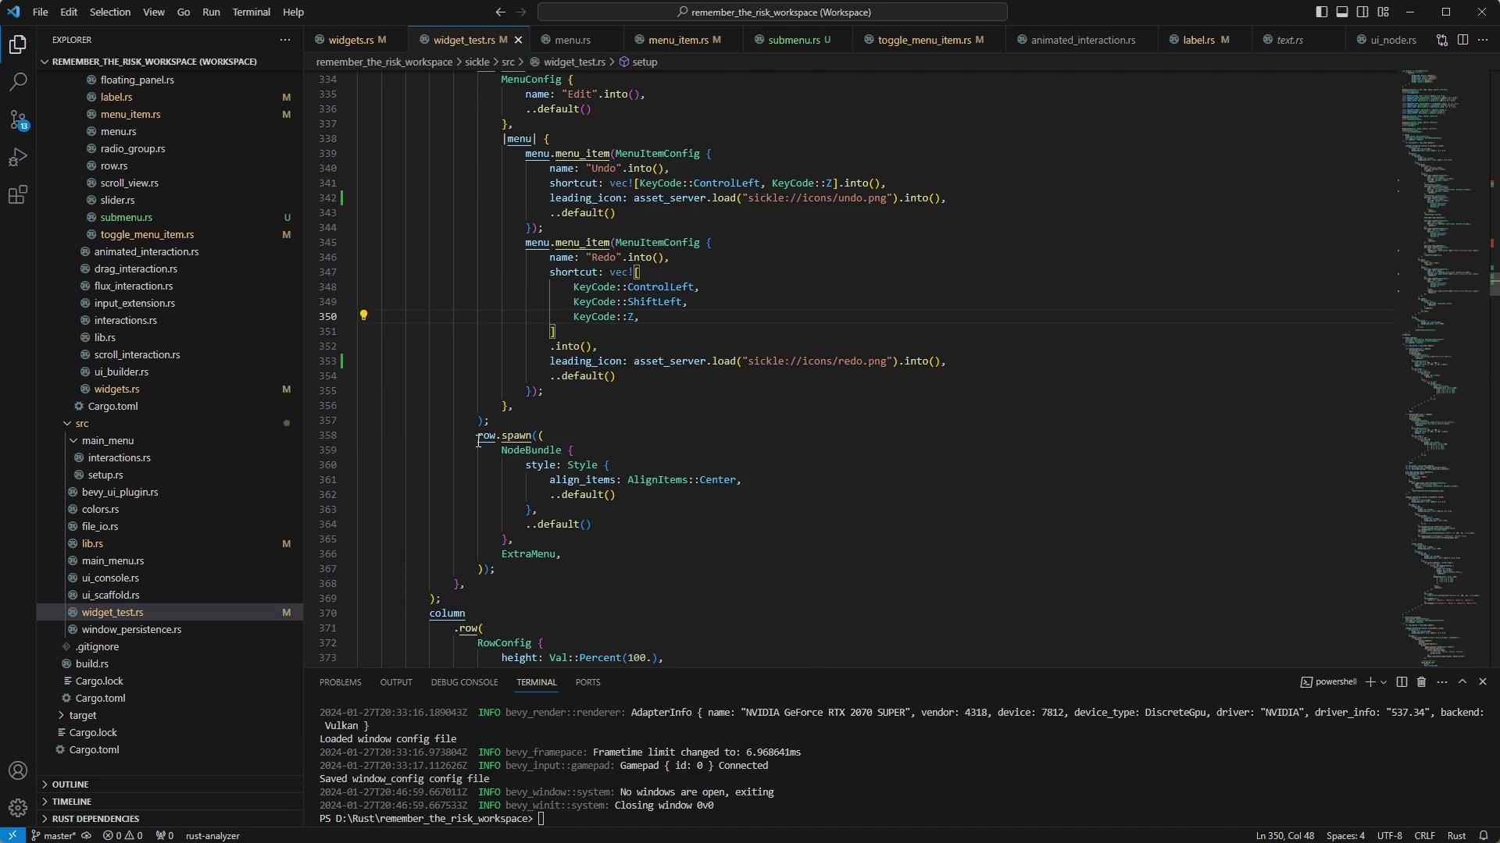
{"action": "scroll", "coordinate": [498, 133], "scroll_direction": "down", "scroll_amount": 1}
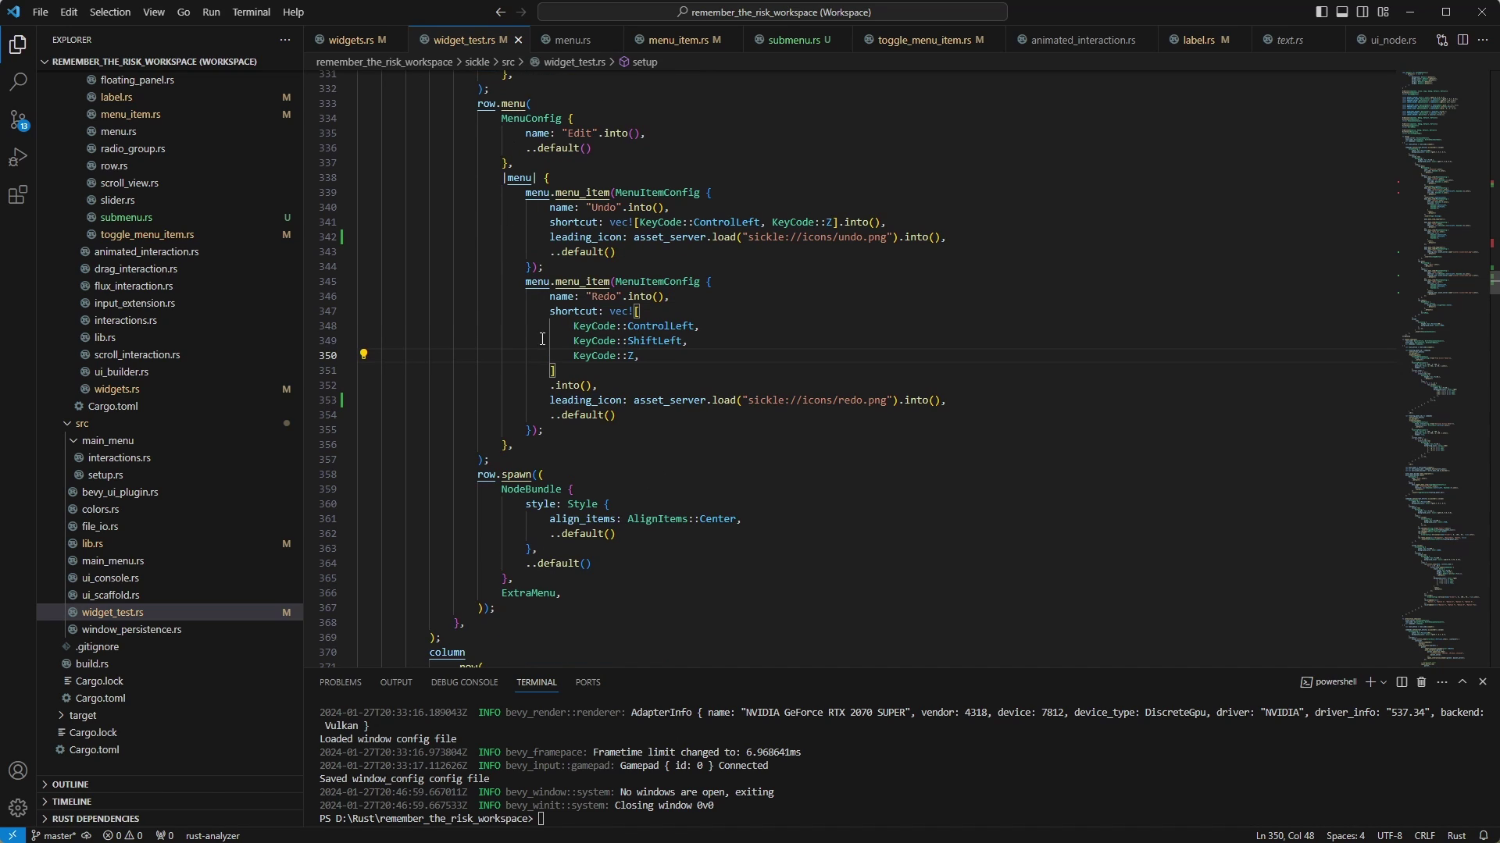
Step: Move the caret through the row.spawn, ExtraMenu and Undo item code in widget_test.rs
{"action": "left_click", "coordinate": [517, 474]}
{"action": "left_click", "coordinate": [533, 593]}
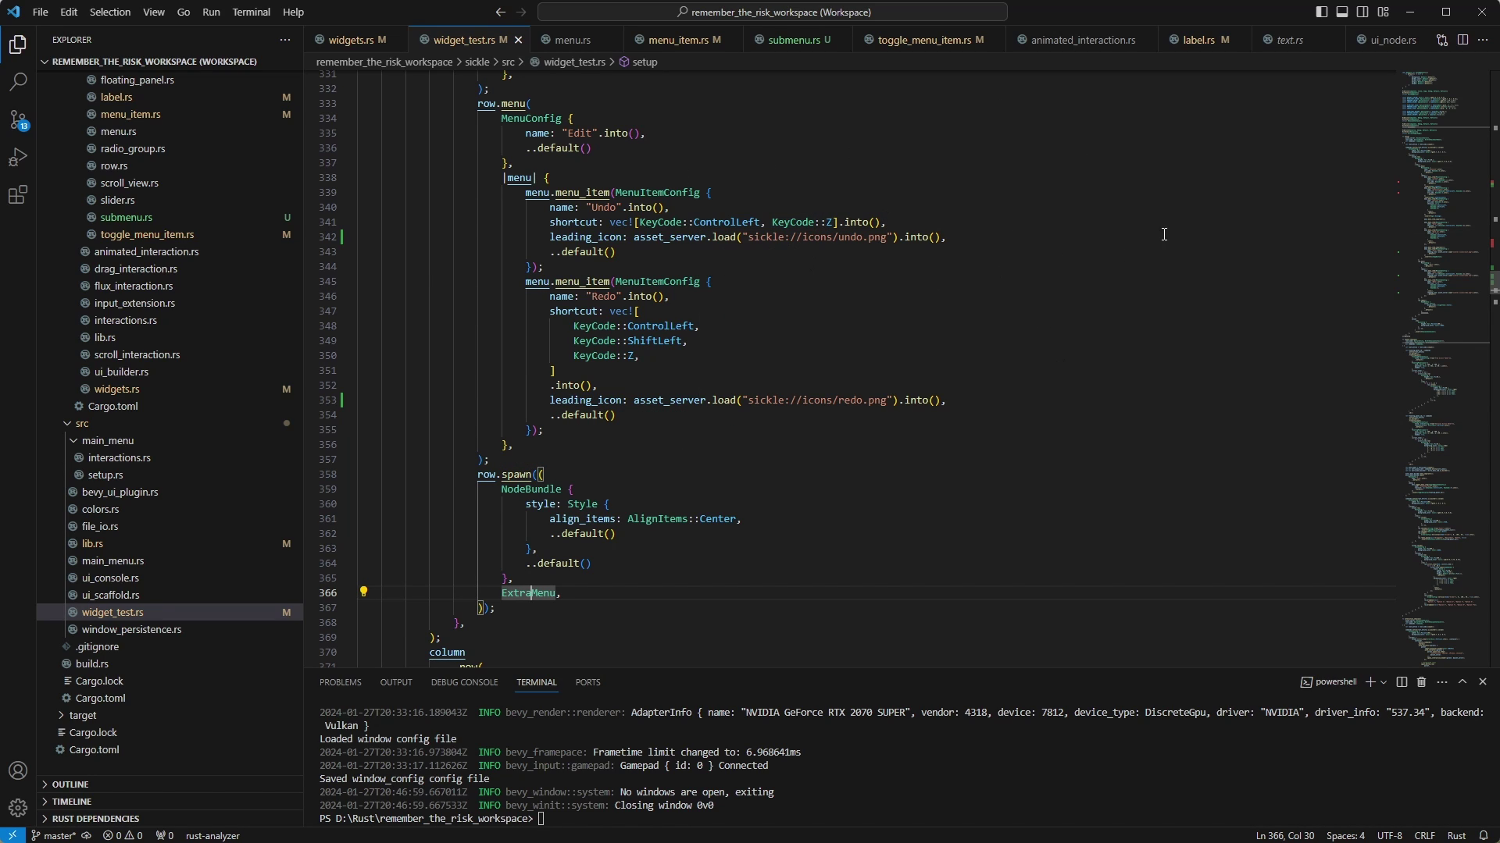
{"action": "scroll", "coordinate": [1021, 268], "scroll_direction": "down", "scroll_amount": 2}
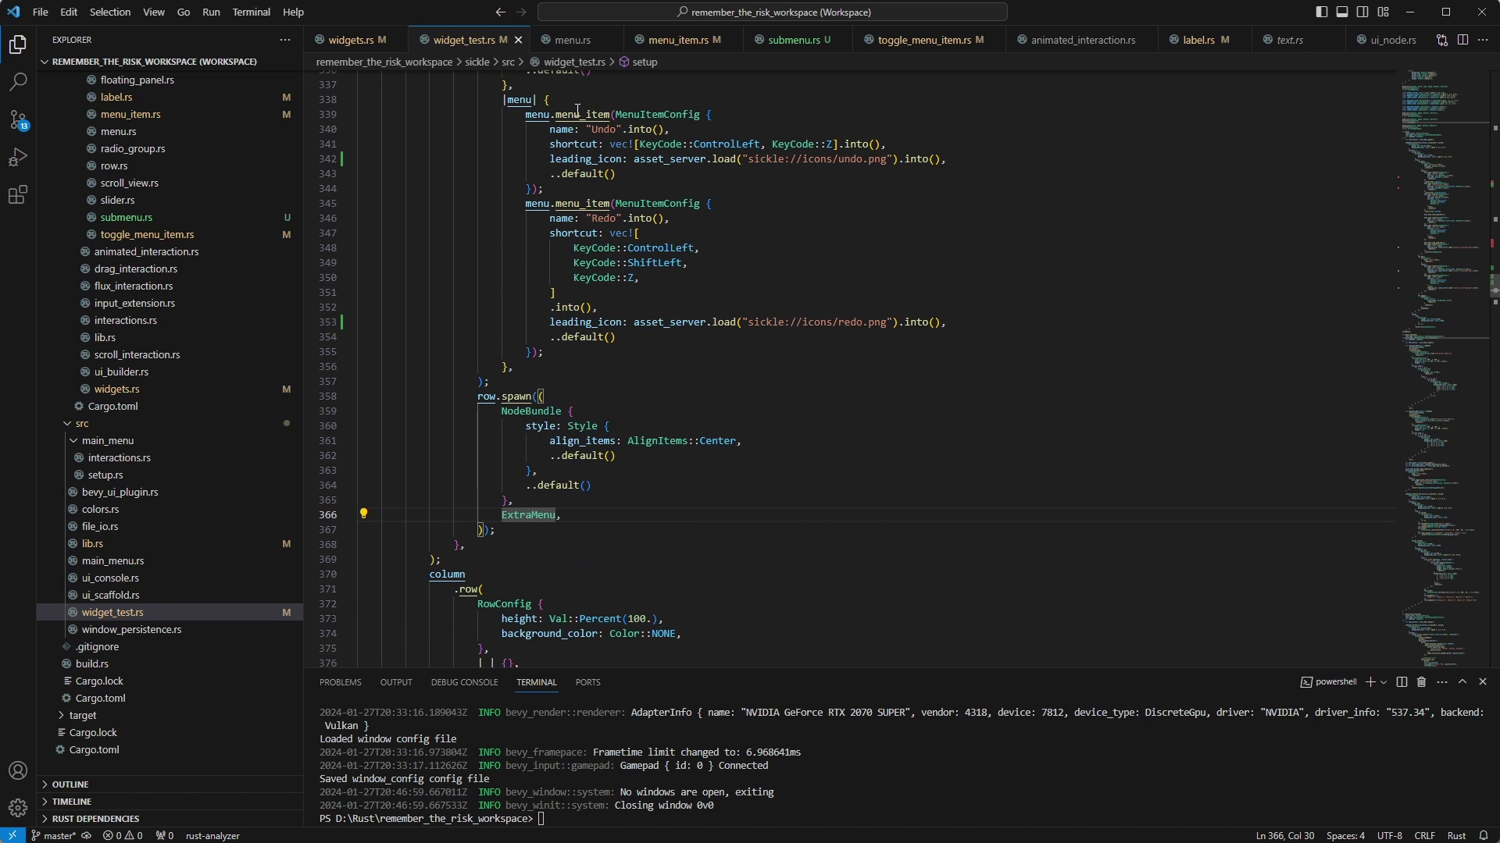
{"action": "left_click", "coordinate": [656, 113]}
{"action": "scroll", "coordinate": [832, 255], "scroll_direction": "down", "scroll_amount": 5}
{"action": "scroll", "coordinate": [832, 253], "scroll_direction": "down", "scroll_amount": 6}
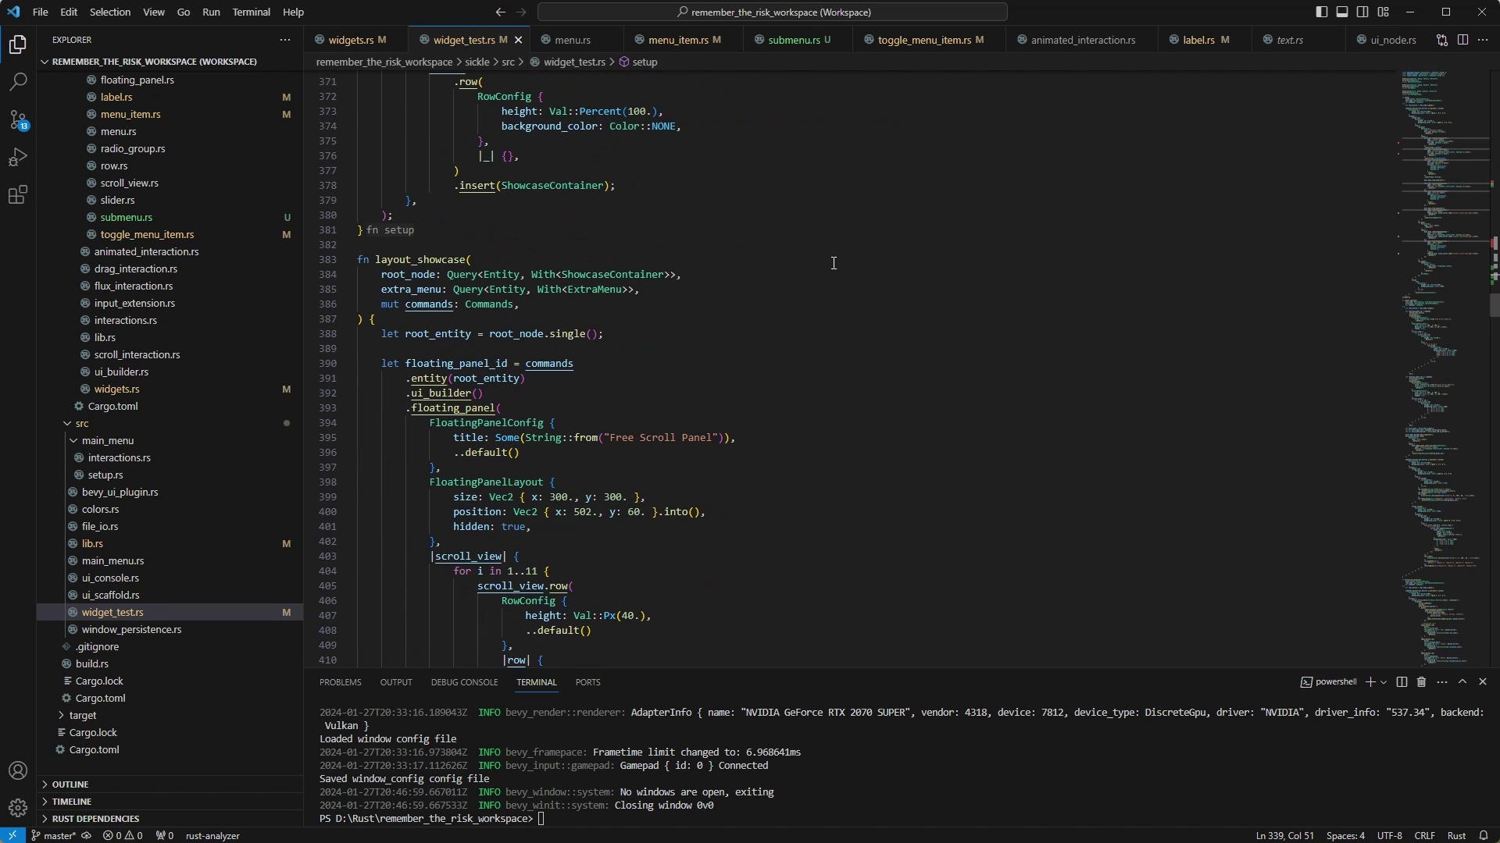
{"action": "scroll", "coordinate": [834, 262], "scroll_direction": "down", "scroll_amount": 3}
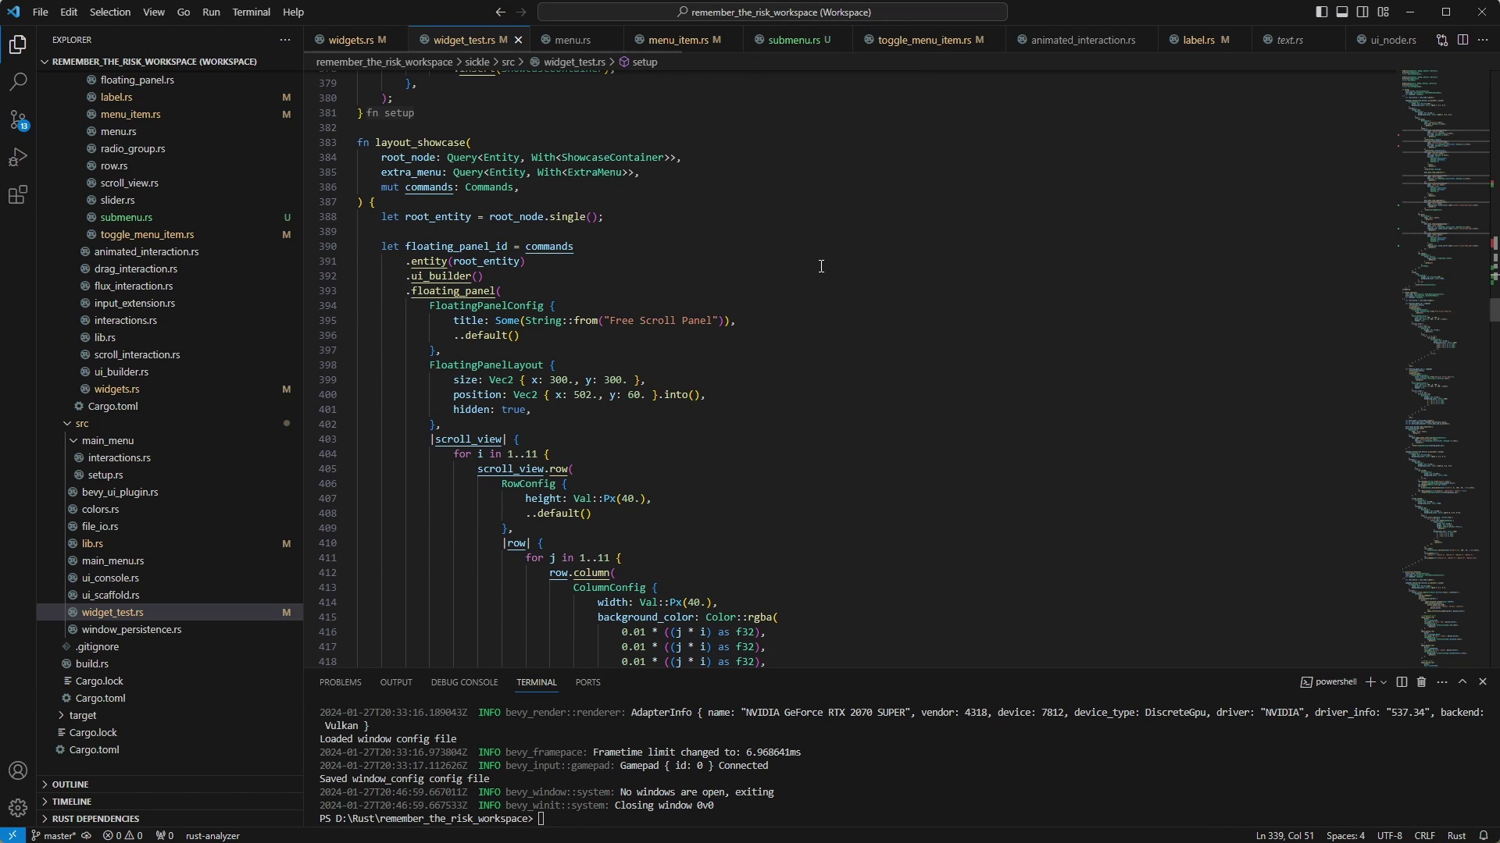
{"action": "scroll", "coordinate": [892, 122], "scroll_direction": "down", "scroll_amount": 2}
Step: Browse VS Code's View > Appearance menu, then open the context menu on FloatingPanelConfig
{"action": "left_click", "coordinate": [153, 11]}
{"action": "mouse_move", "coordinate": [211, 83]}
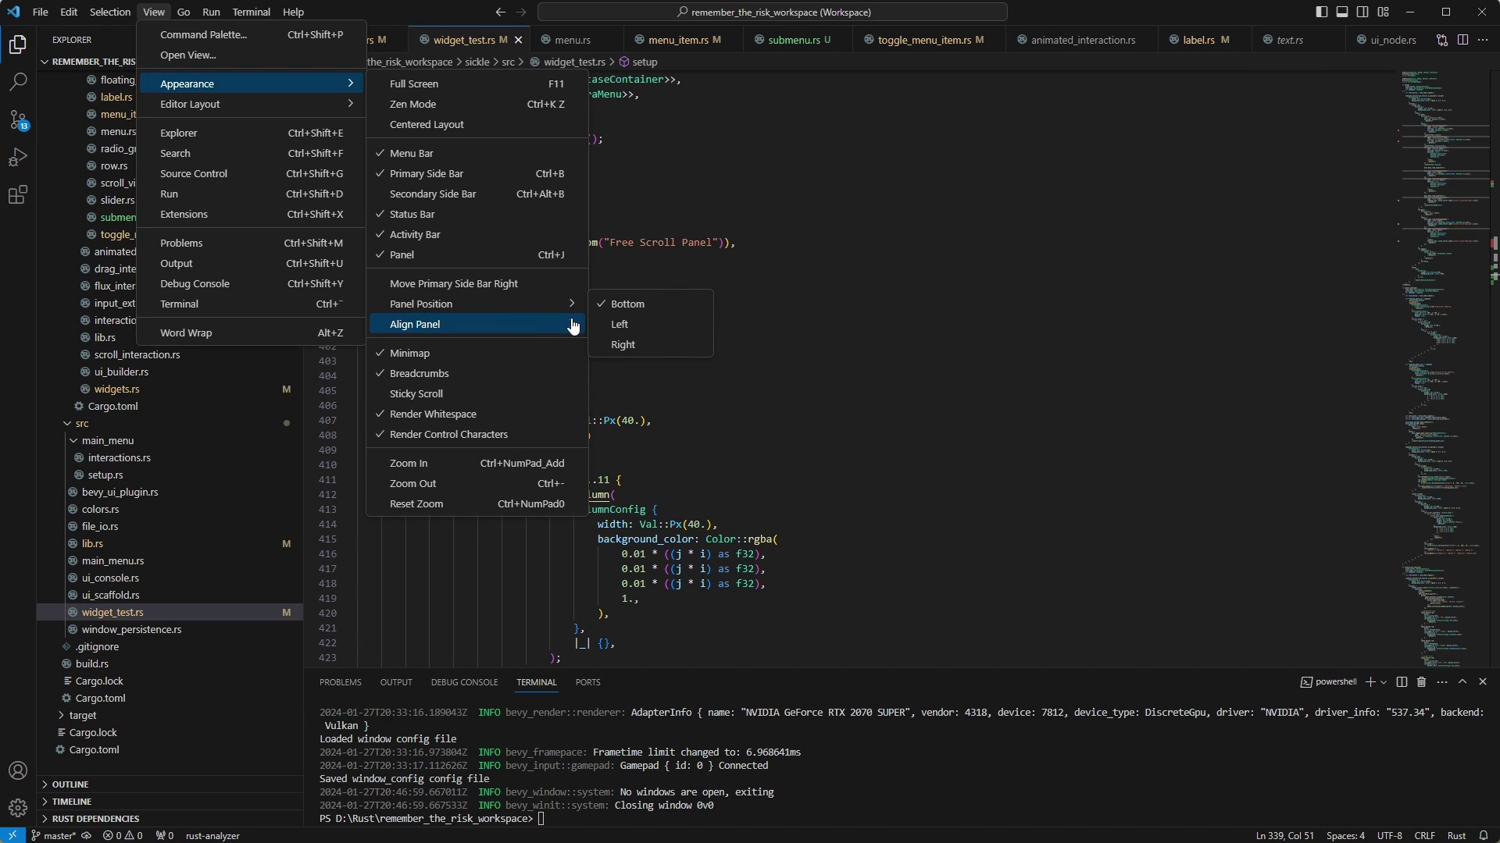
{"action": "mouse_move", "coordinate": [478, 323]}
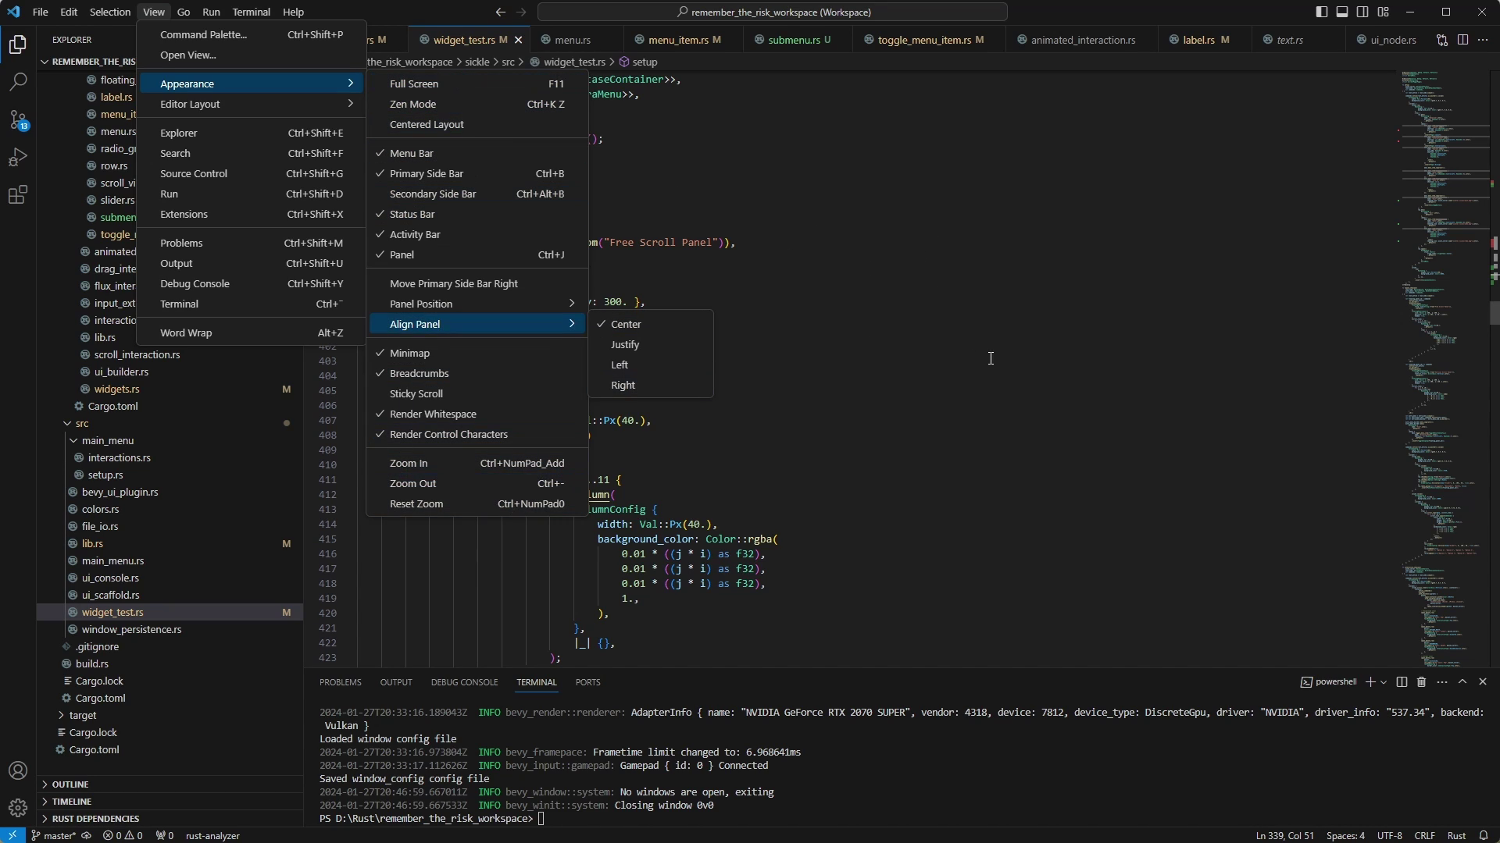
{"action": "right_click", "coordinate": [877, 259]}
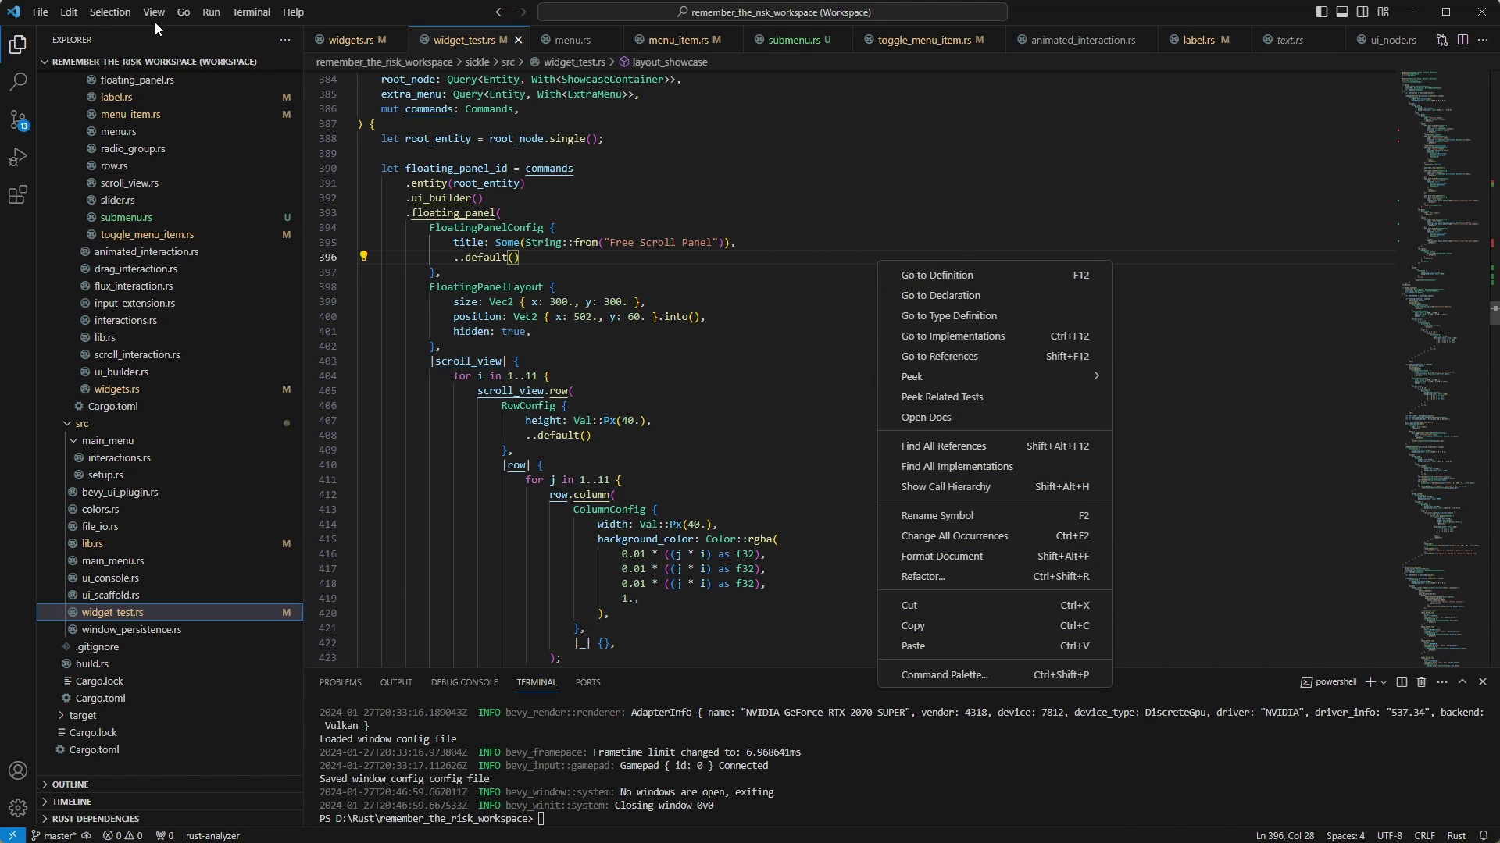
Step: Highlight the uses of extra_menu_builder, extra_menu, extra_menu_cmd and ui_builder
{"action": "left_click", "coordinate": [703, 170]}
{"action": "scroll", "coordinate": [698, 223], "scroll_direction": "down", "scroll_amount": 5}
{"action": "scroll", "coordinate": [749, 246], "scroll_direction": "down", "scroll_amount": 4}
{"action": "scroll", "coordinate": [794, 259], "scroll_direction": "down", "scroll_amount": 3}
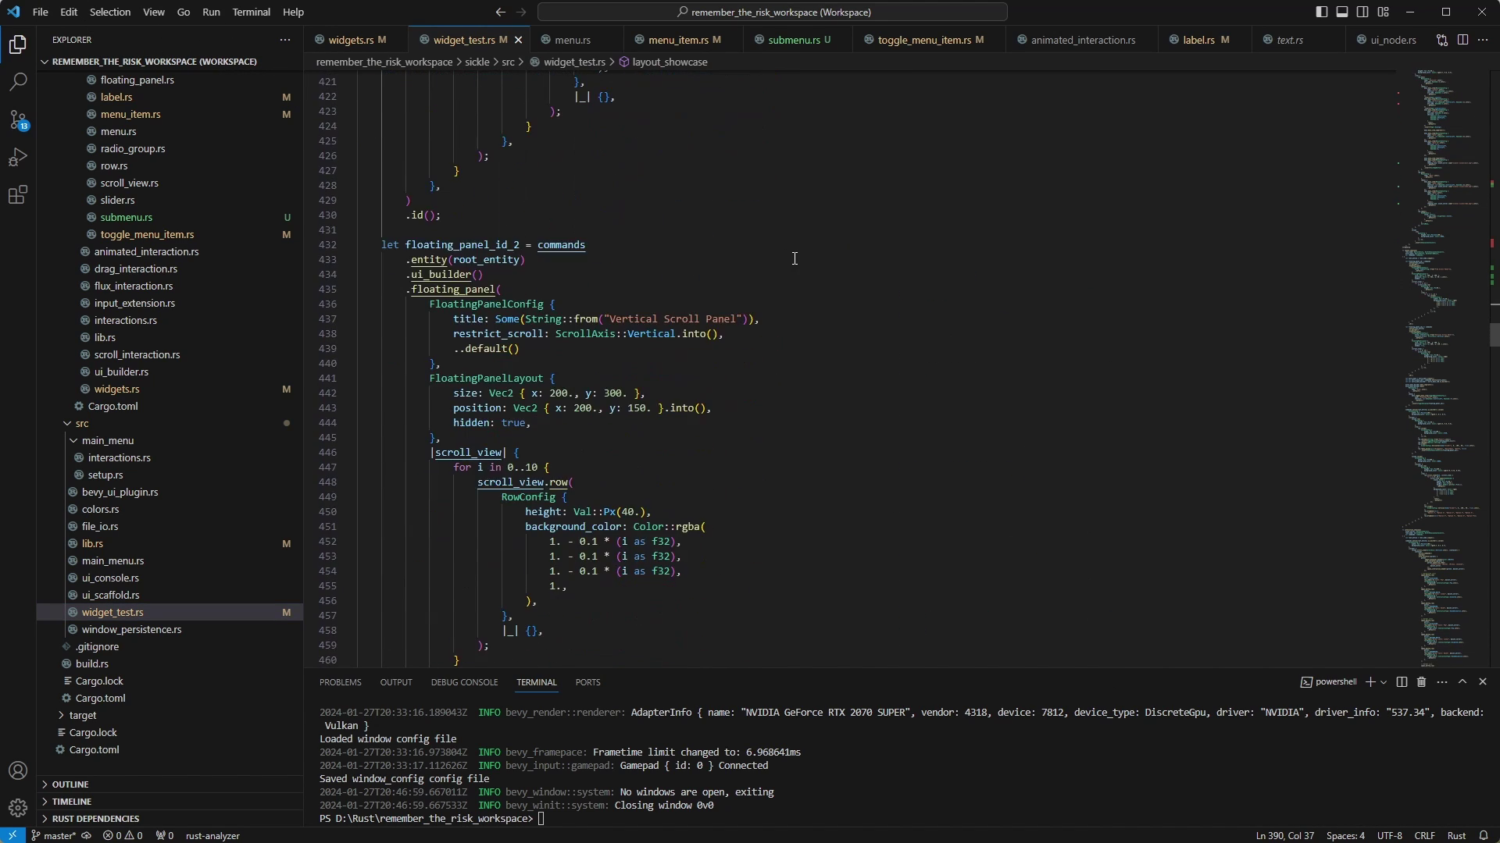
{"action": "scroll", "coordinate": [821, 235], "scroll_direction": "down", "scroll_amount": 4}
{"action": "scroll", "coordinate": [703, 270], "scroll_direction": "down", "scroll_amount": 3}
{"action": "scroll", "coordinate": [560, 299], "scroll_direction": "down", "scroll_amount": 3}
{"action": "scroll", "coordinate": [561, 299], "scroll_direction": "down", "scroll_amount": 3}
{"action": "left_click", "coordinate": [416, 248]}
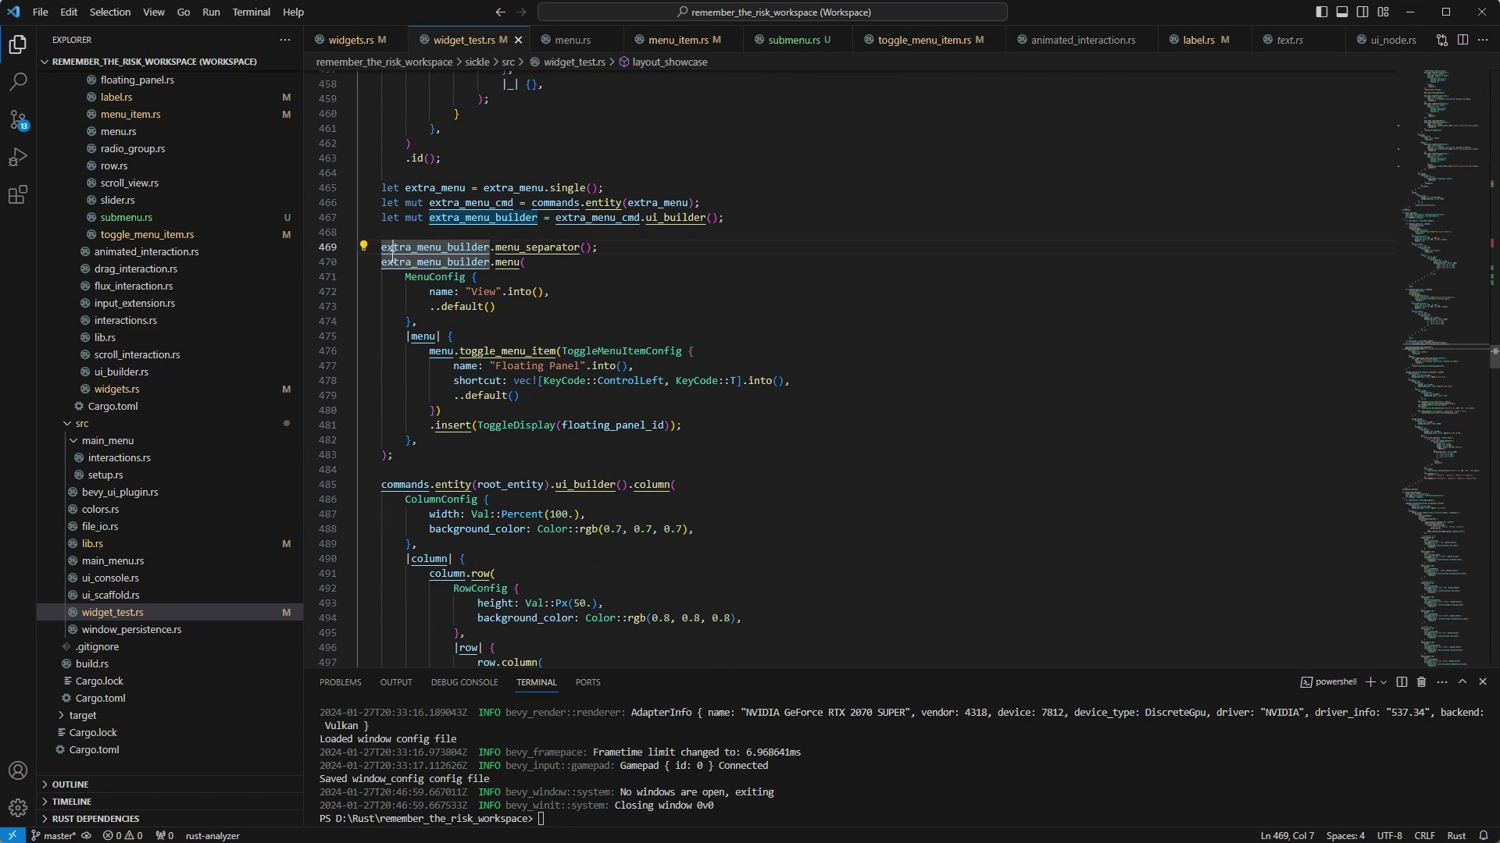
{"action": "left_click", "coordinate": [431, 188]}
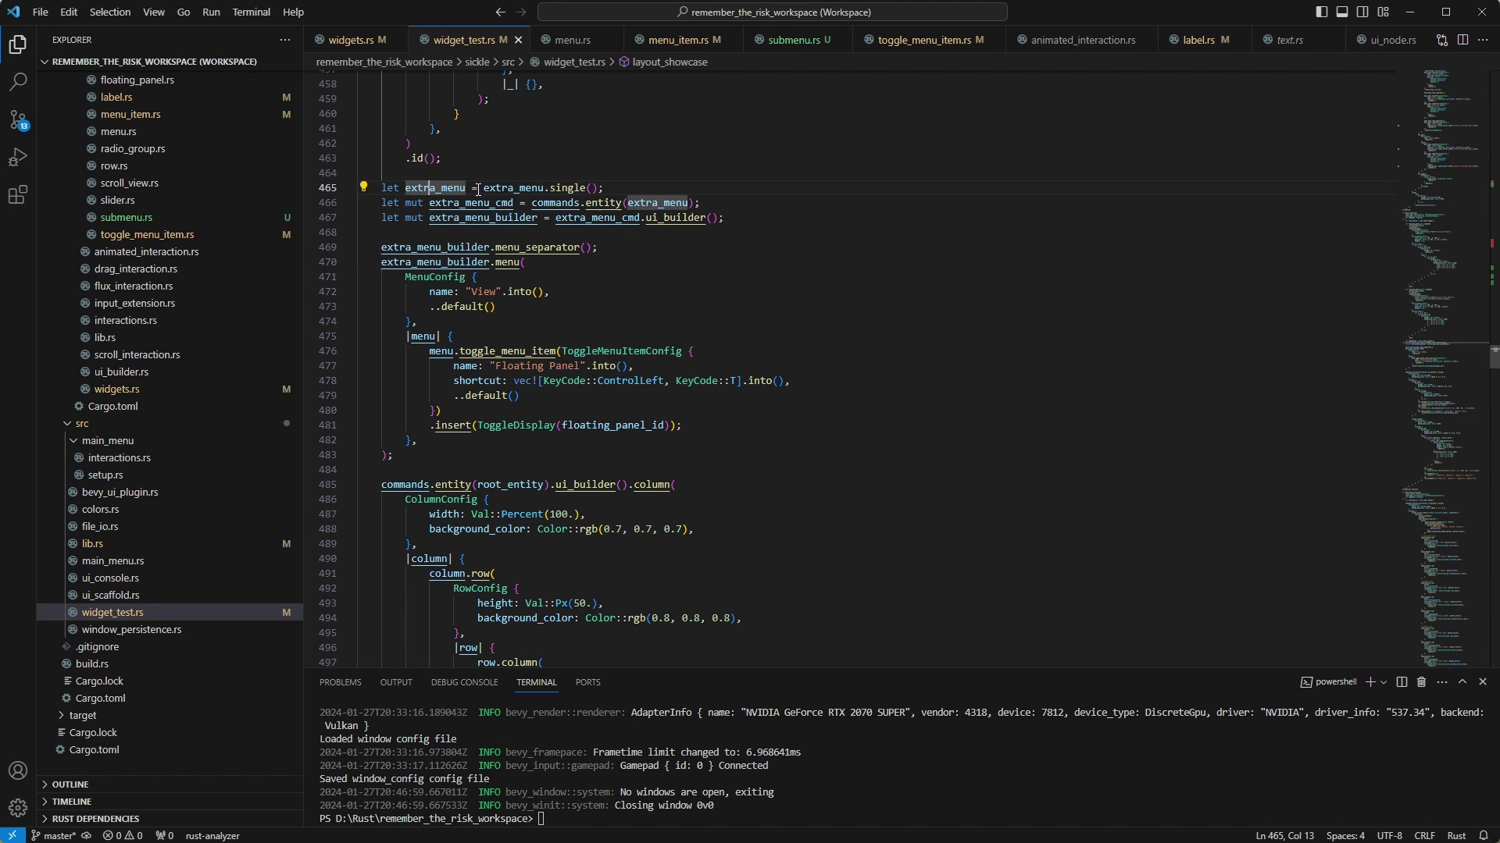
{"action": "mouse_move", "coordinate": [435, 187]}
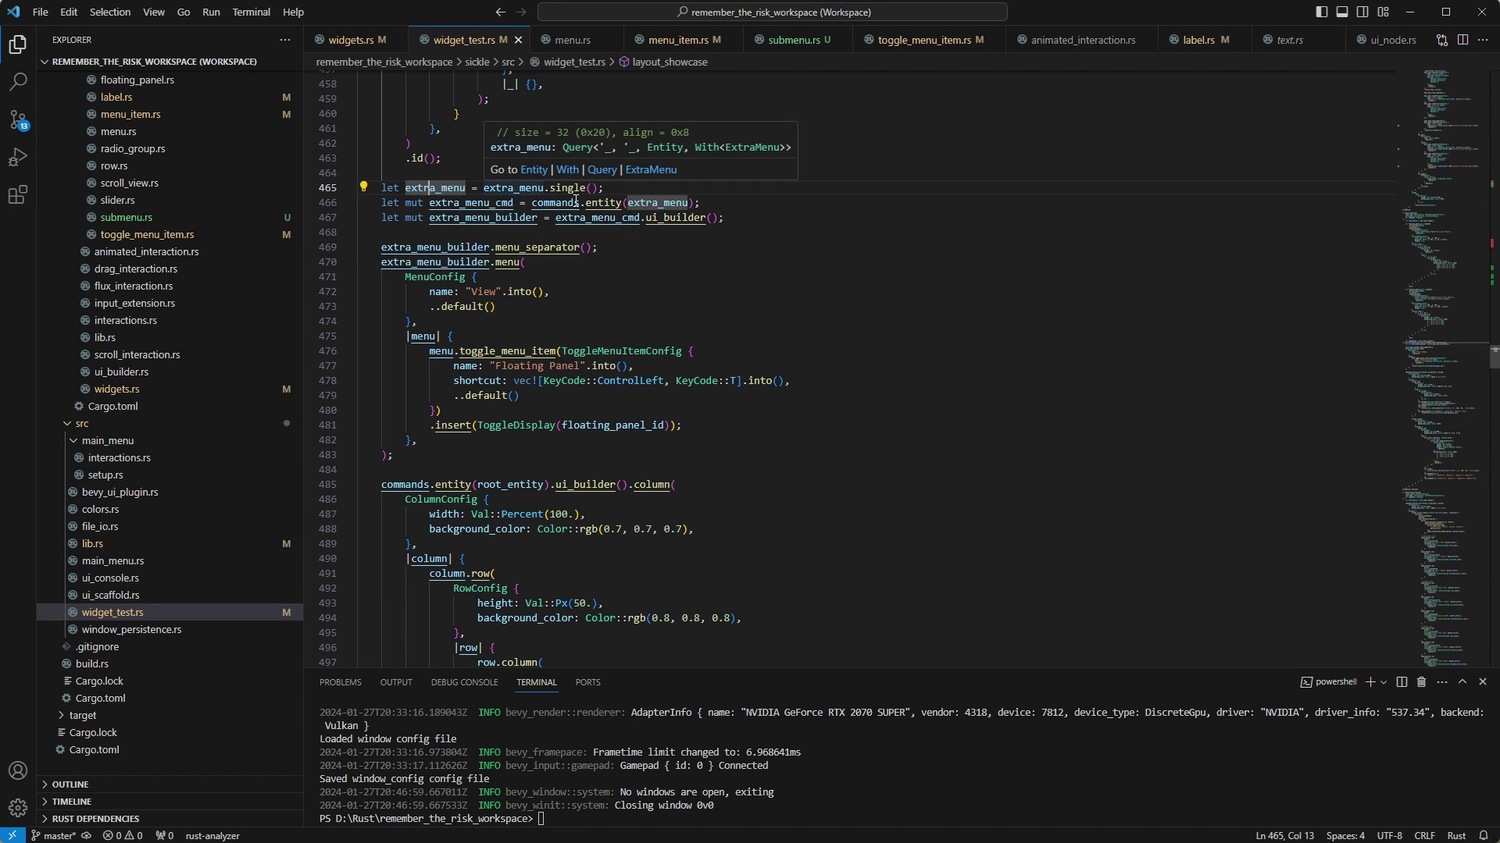
{"action": "left_click", "coordinate": [481, 203]}
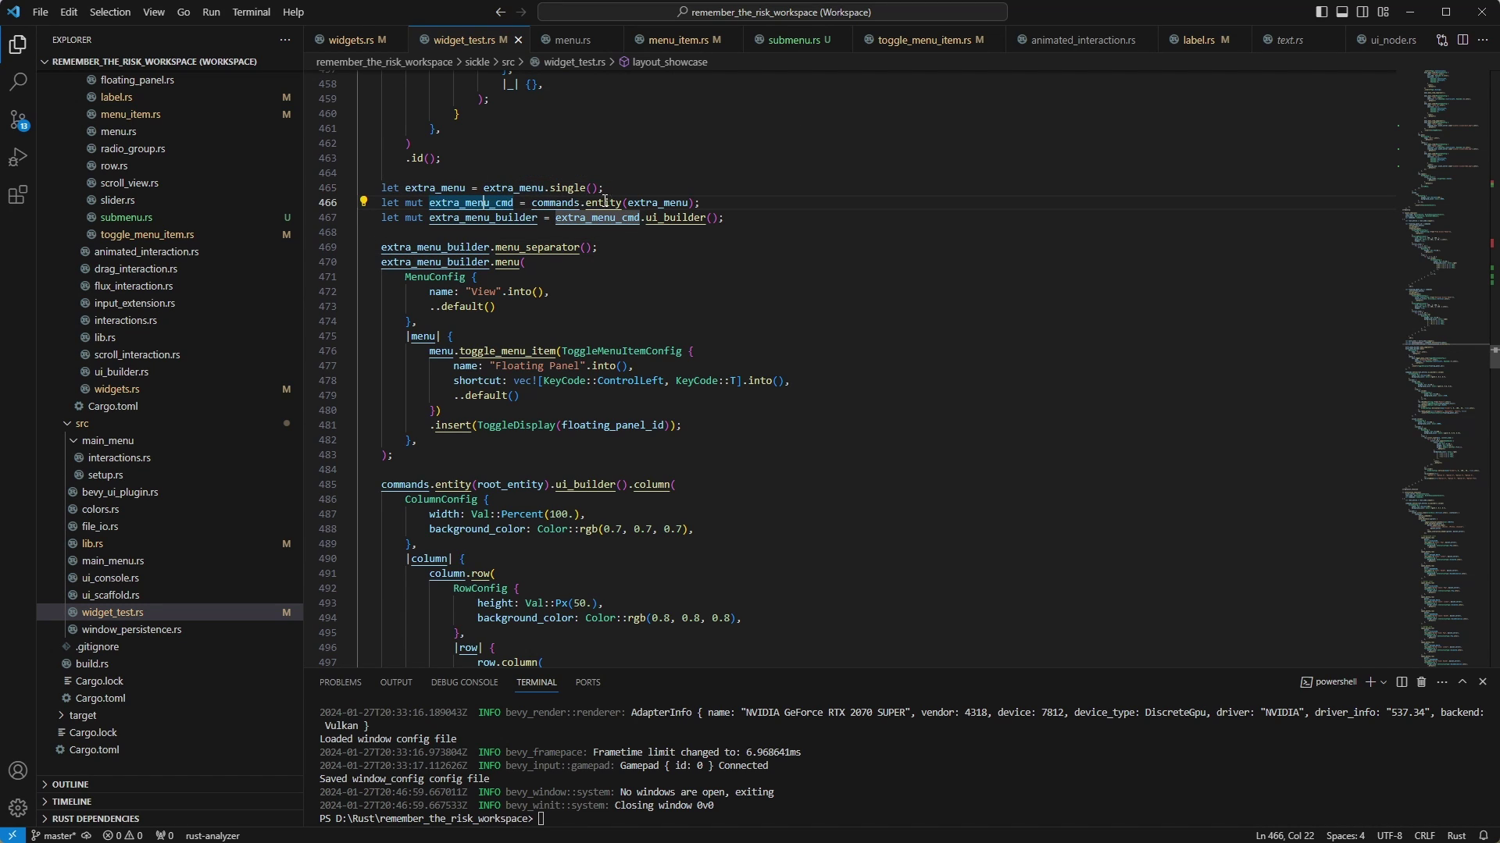
{"action": "left_click", "coordinate": [679, 218]}
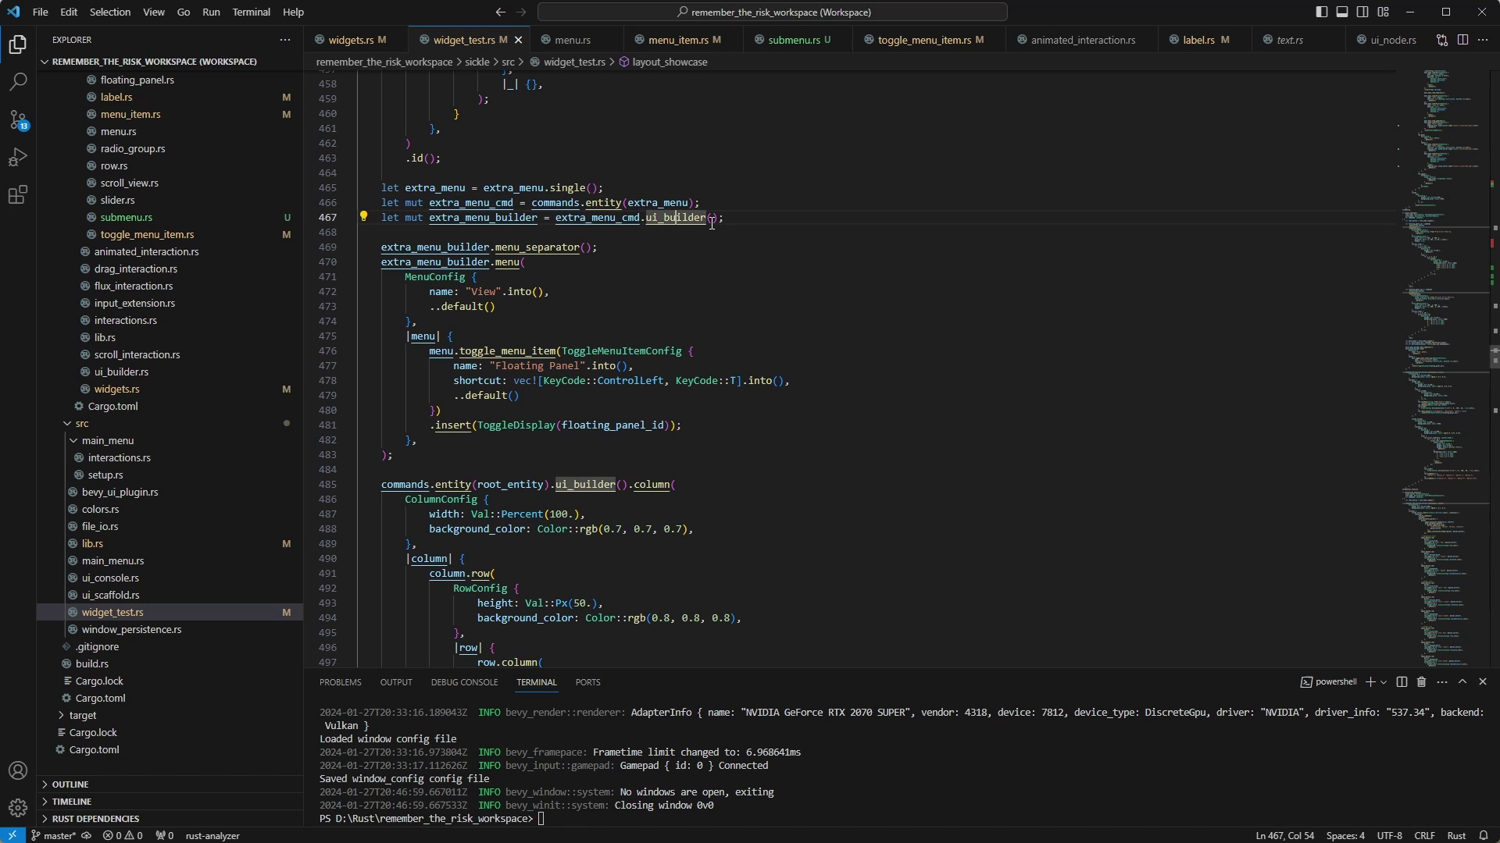
{"action": "left_click", "coordinate": [644, 203]}
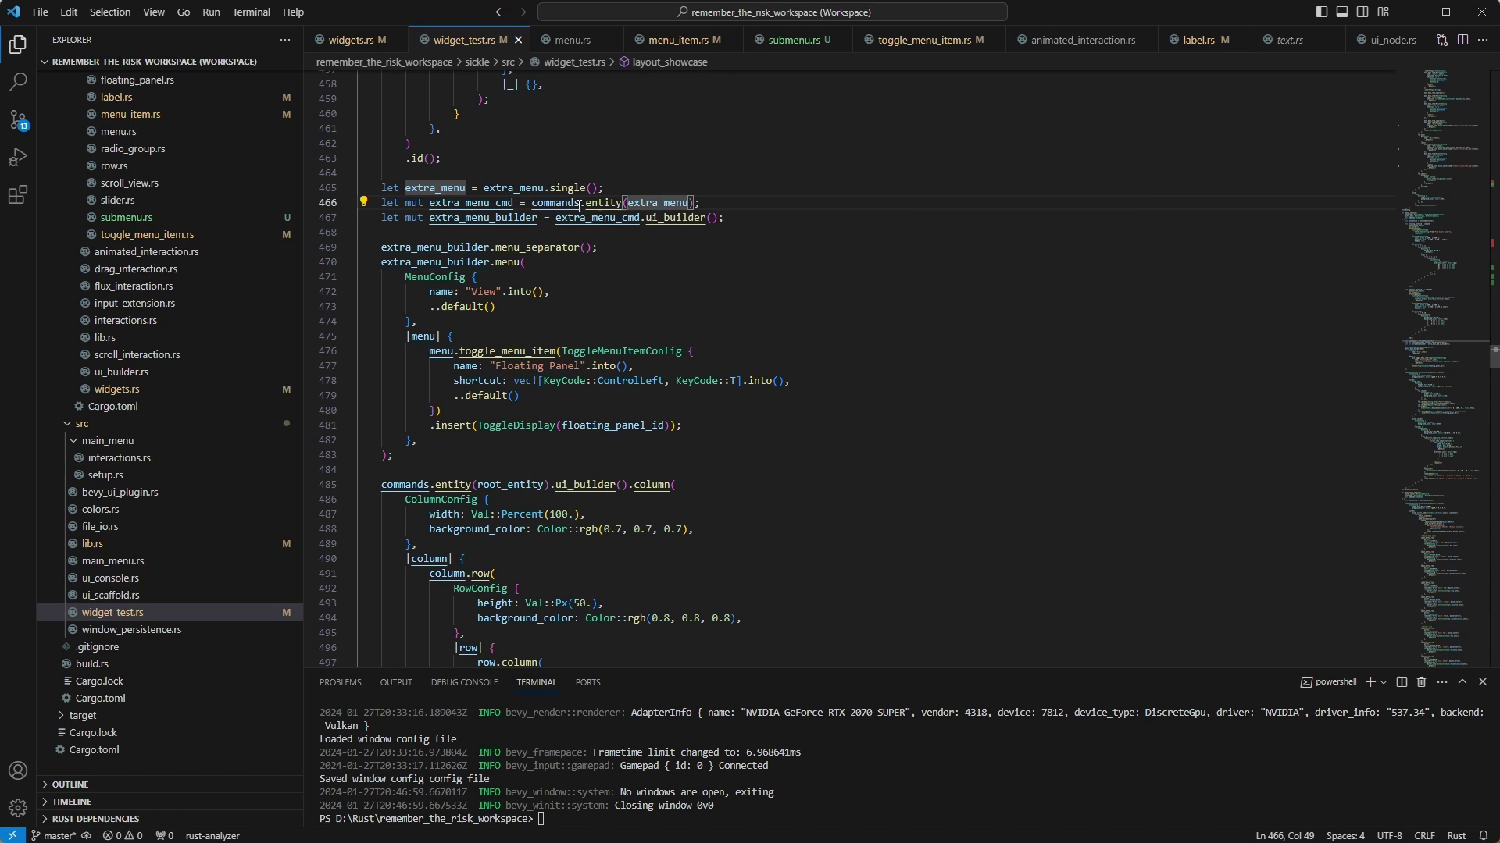
{"action": "scroll", "coordinate": [647, 351], "scroll_direction": "down", "scroll_amount": 2}
Step: Highlight the toggle_menu_item call, ToggleMenuItemConfig and the ToggleDisplay insert
{"action": "left_click", "coordinate": [508, 273]}
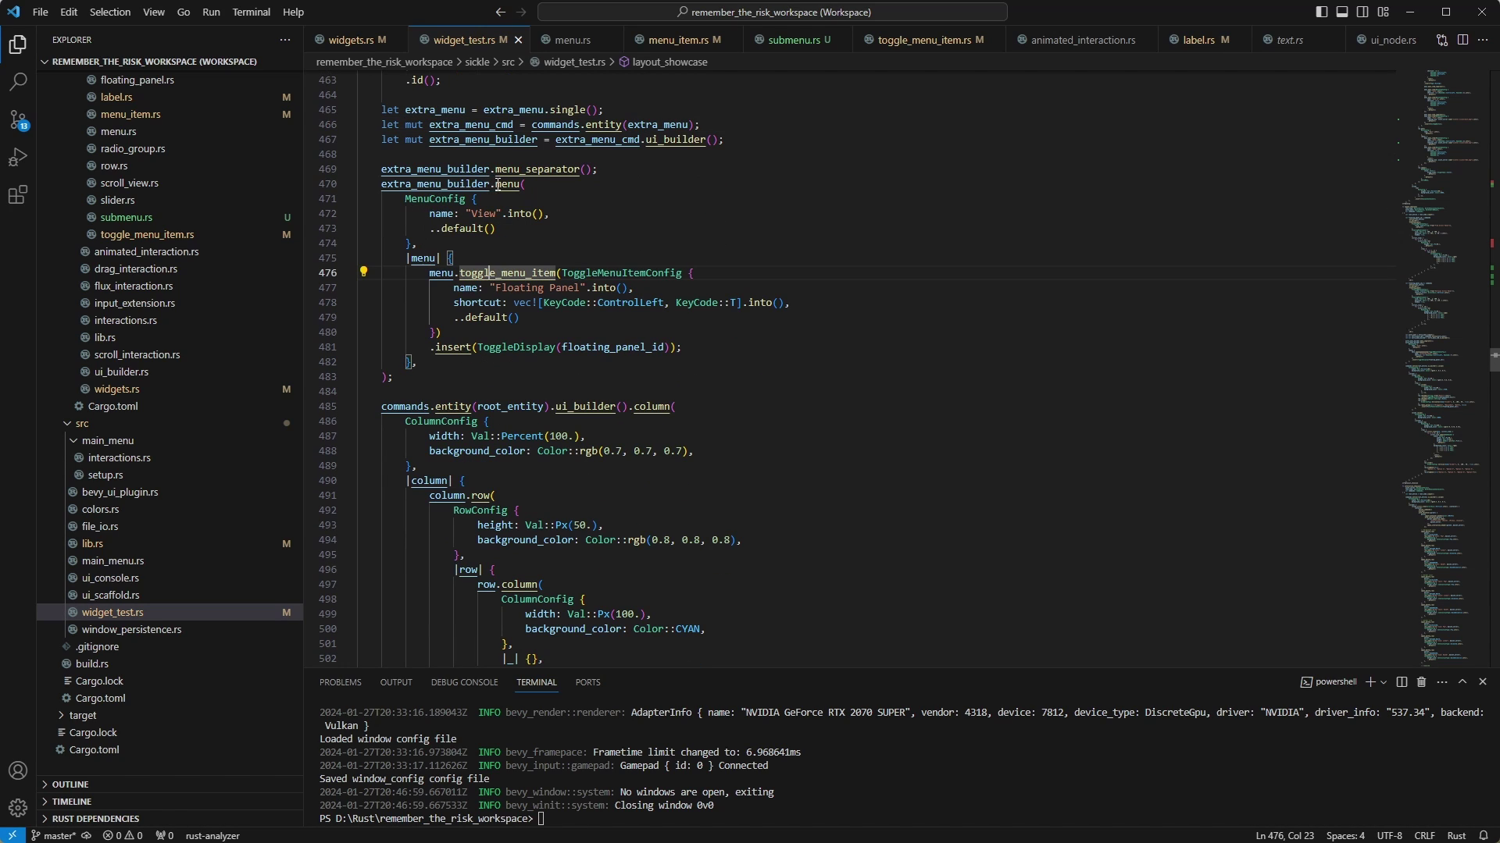
{"action": "left_click", "coordinate": [500, 184]}
{"action": "left_click", "coordinate": [504, 273]}
{"action": "left_click", "coordinate": [561, 273]}
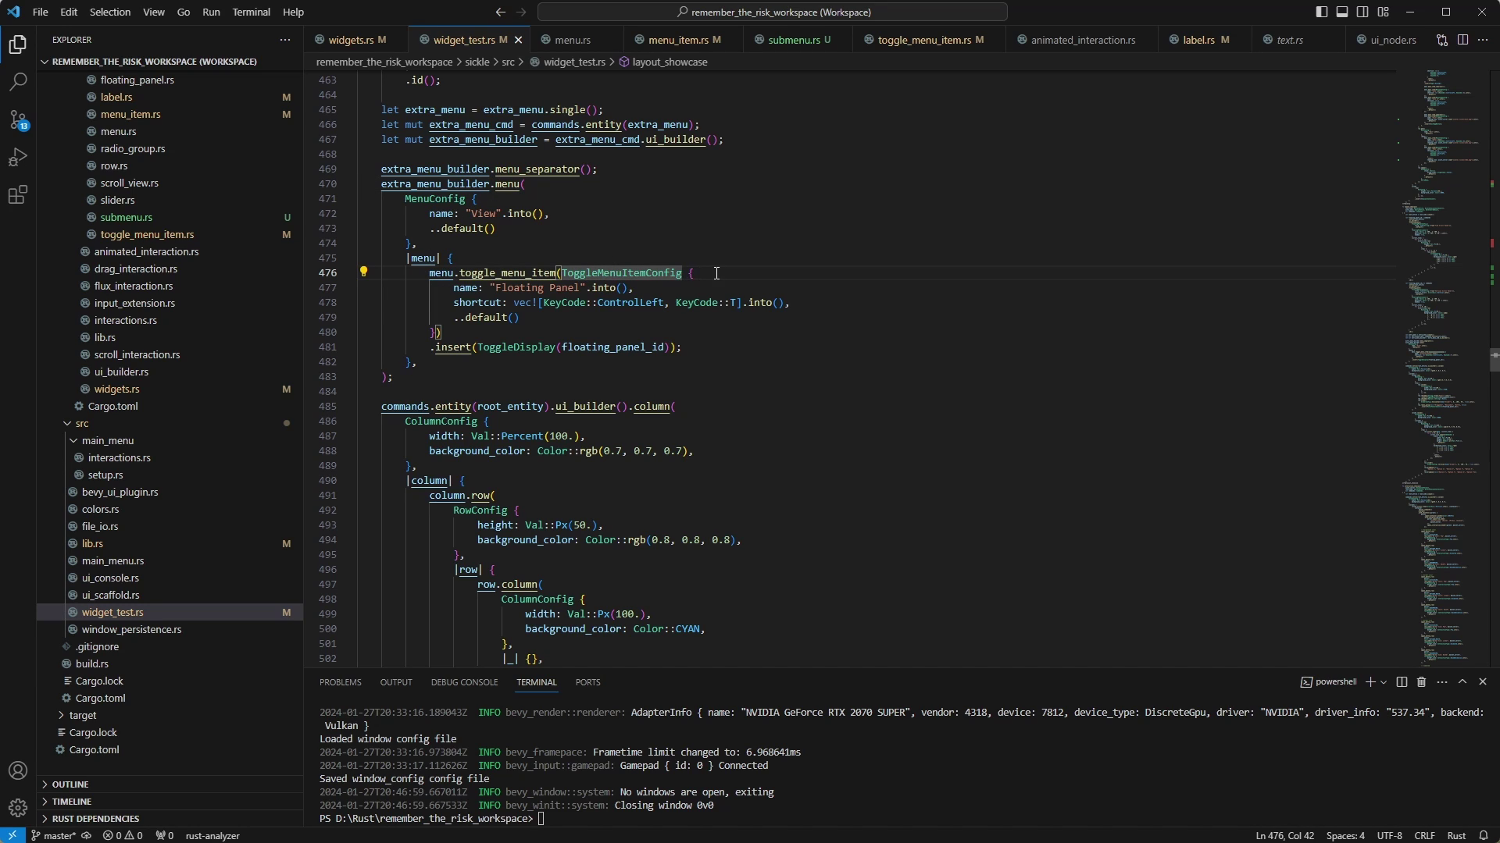
{"action": "left_click", "coordinate": [453, 347]}
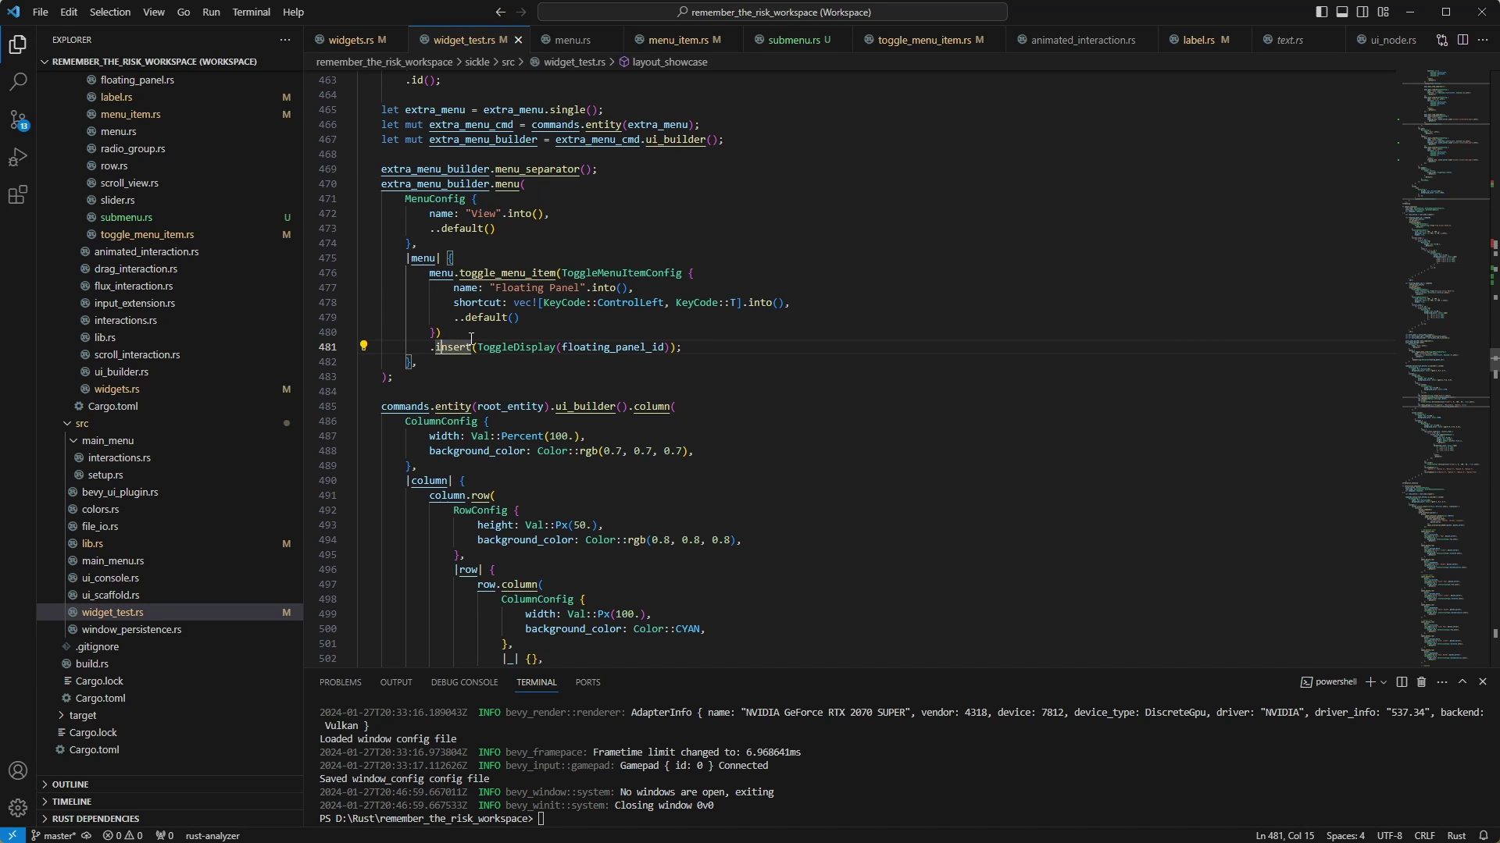
{"action": "left_click", "coordinate": [501, 349]}
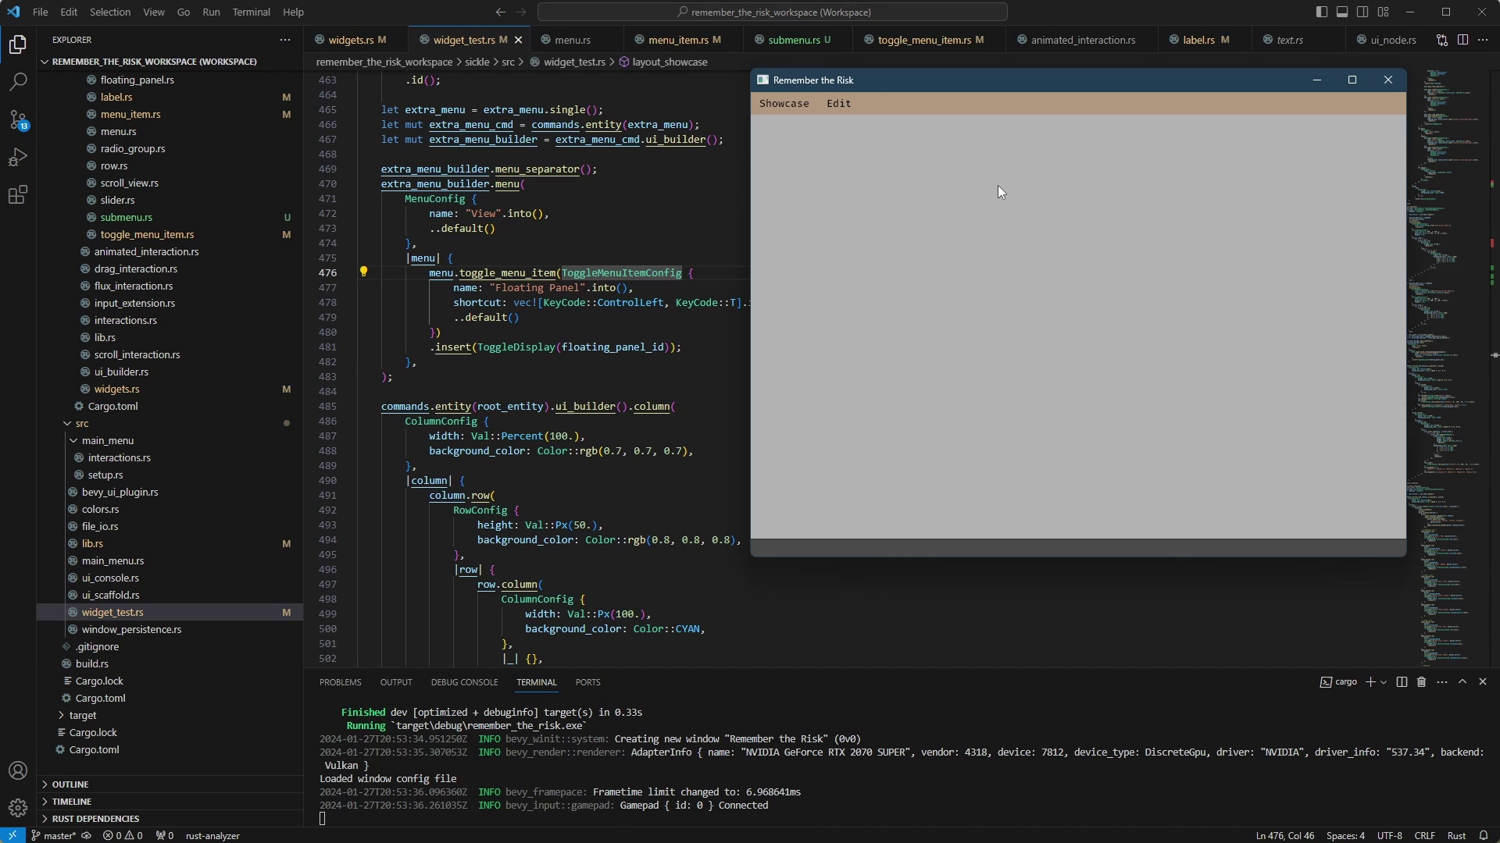
Step: Open the Layout page, then preview the Floating Panel toggle and the Undo/Redo options
{"action": "left_click", "coordinate": [784, 103]}
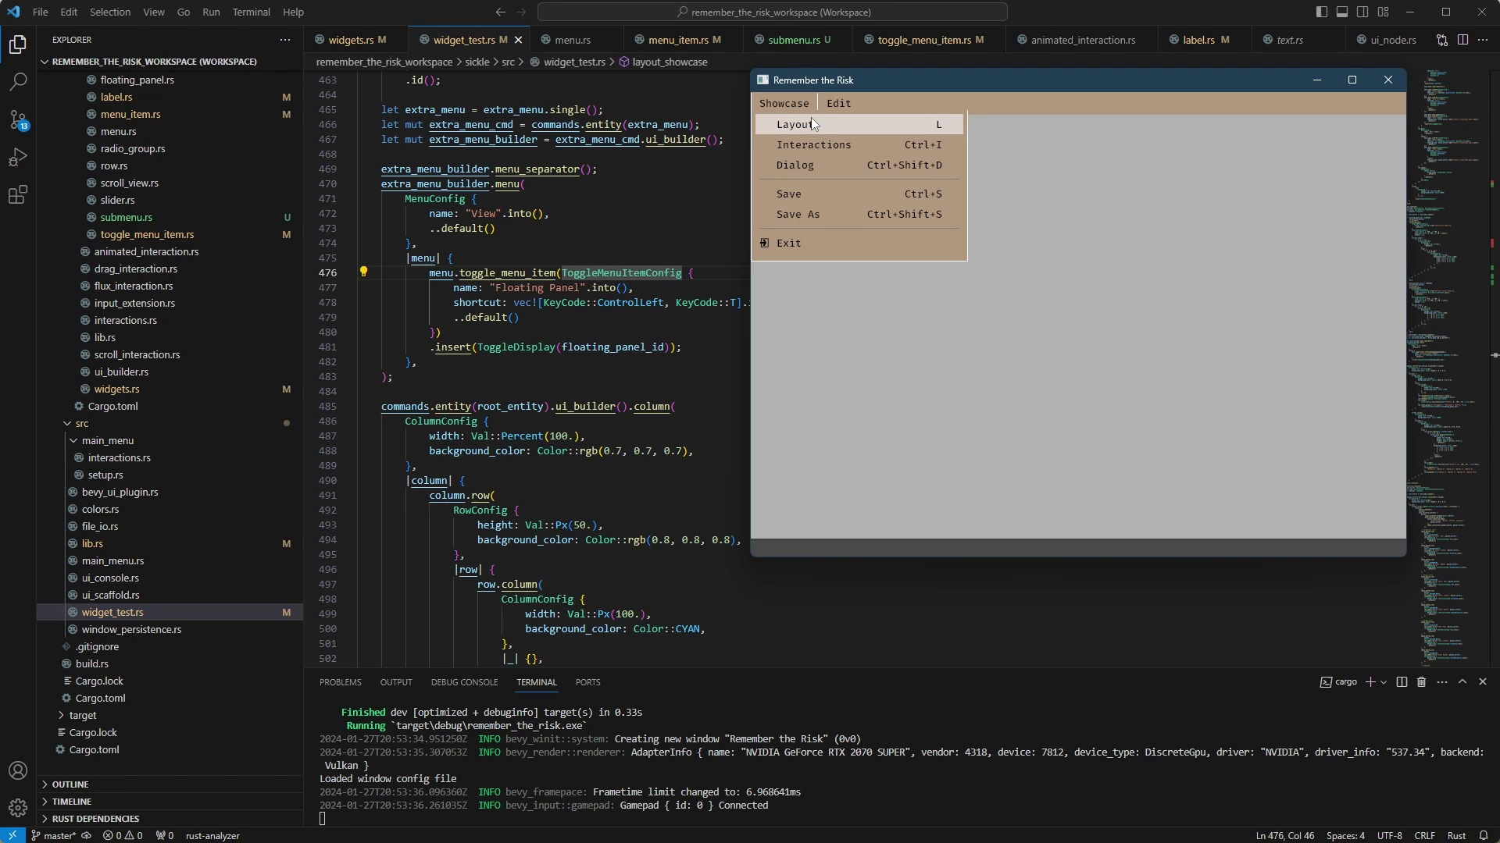
{"action": "left_click", "coordinate": [812, 122]}
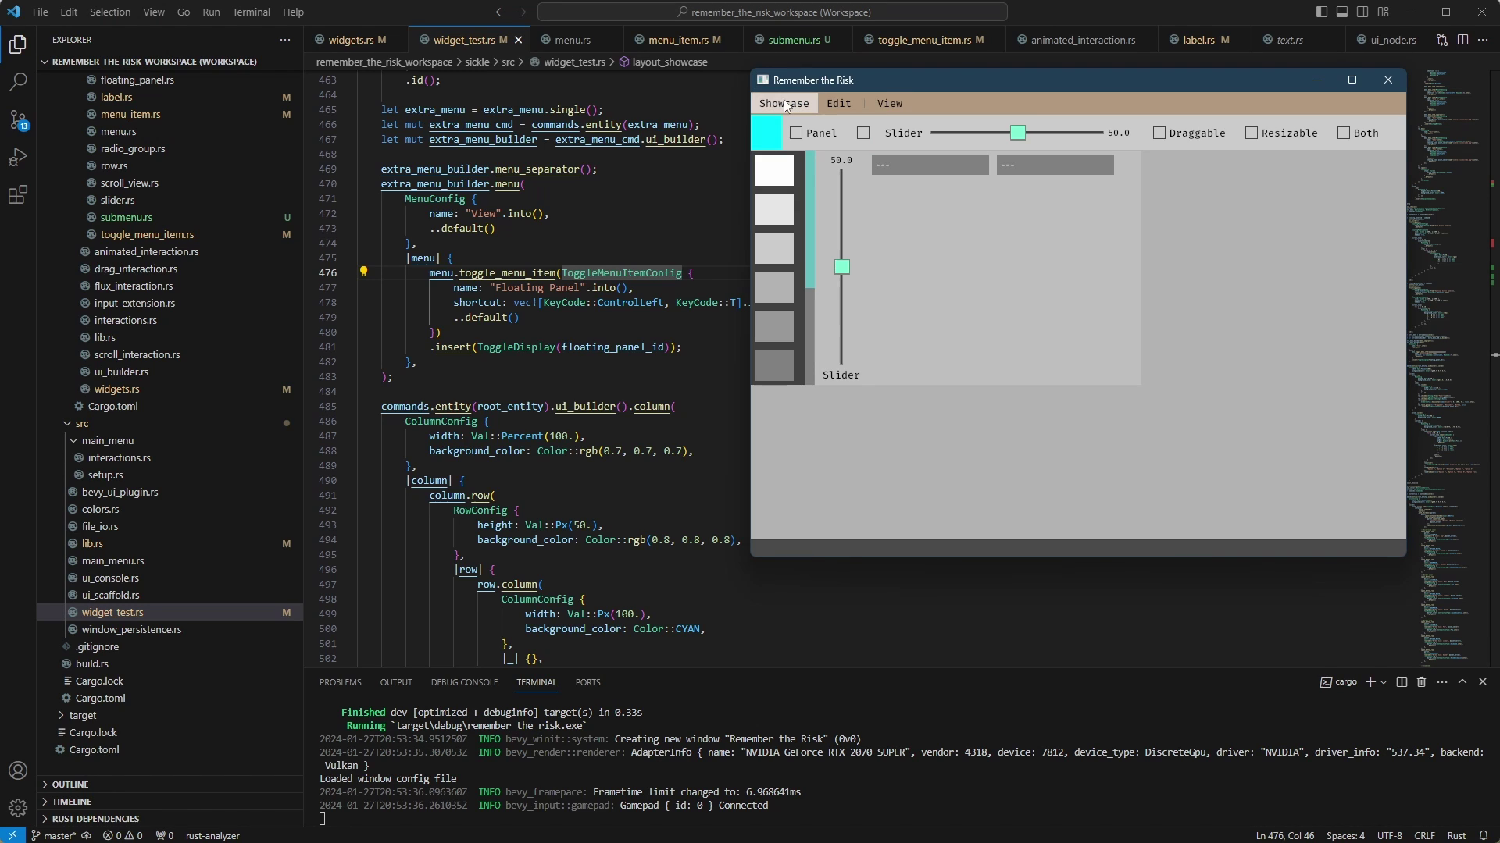
{"action": "left_click", "coordinate": [786, 106]}
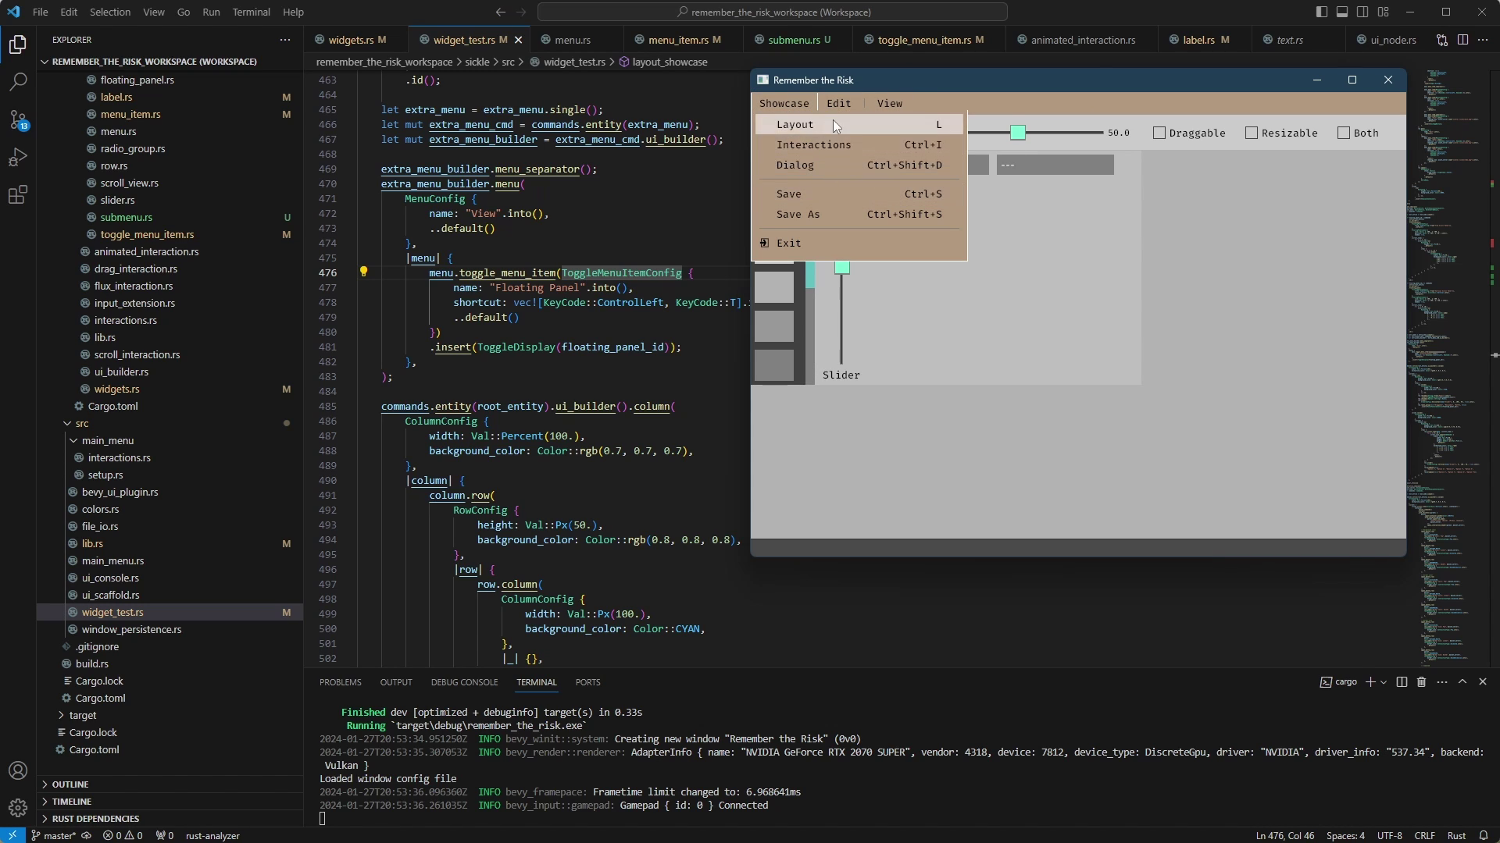
{"action": "left_click", "coordinate": [788, 107]}
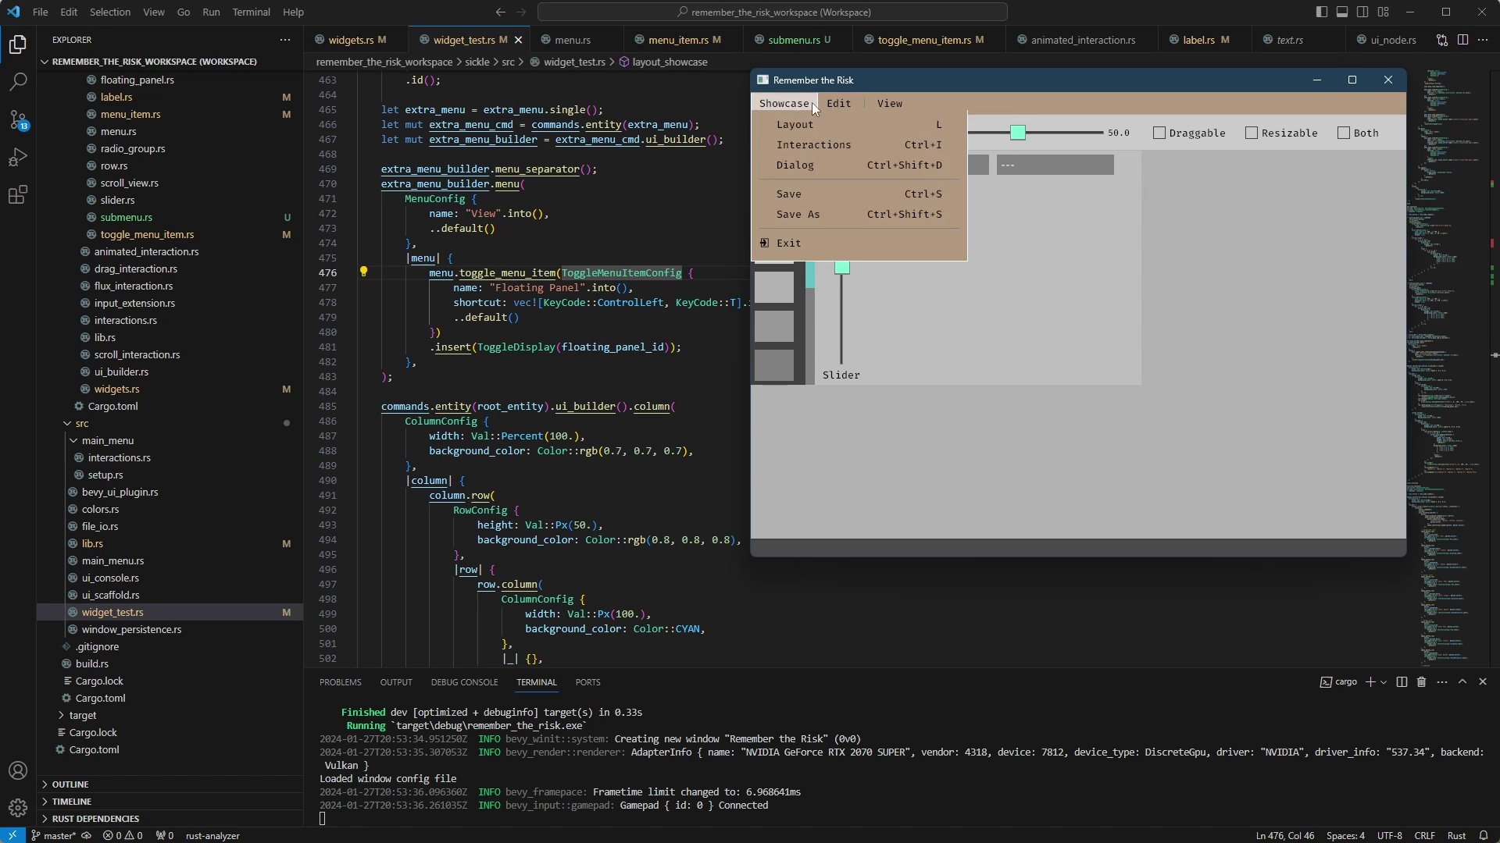
Step: Reopen the Showcase list, switch to VS Code and back, then show Undo and Redo
{"action": "left_click", "coordinate": [787, 104]}
{"action": "left_click", "coordinate": [798, 102]}
{"action": "left_click", "coordinate": [987, 364]}
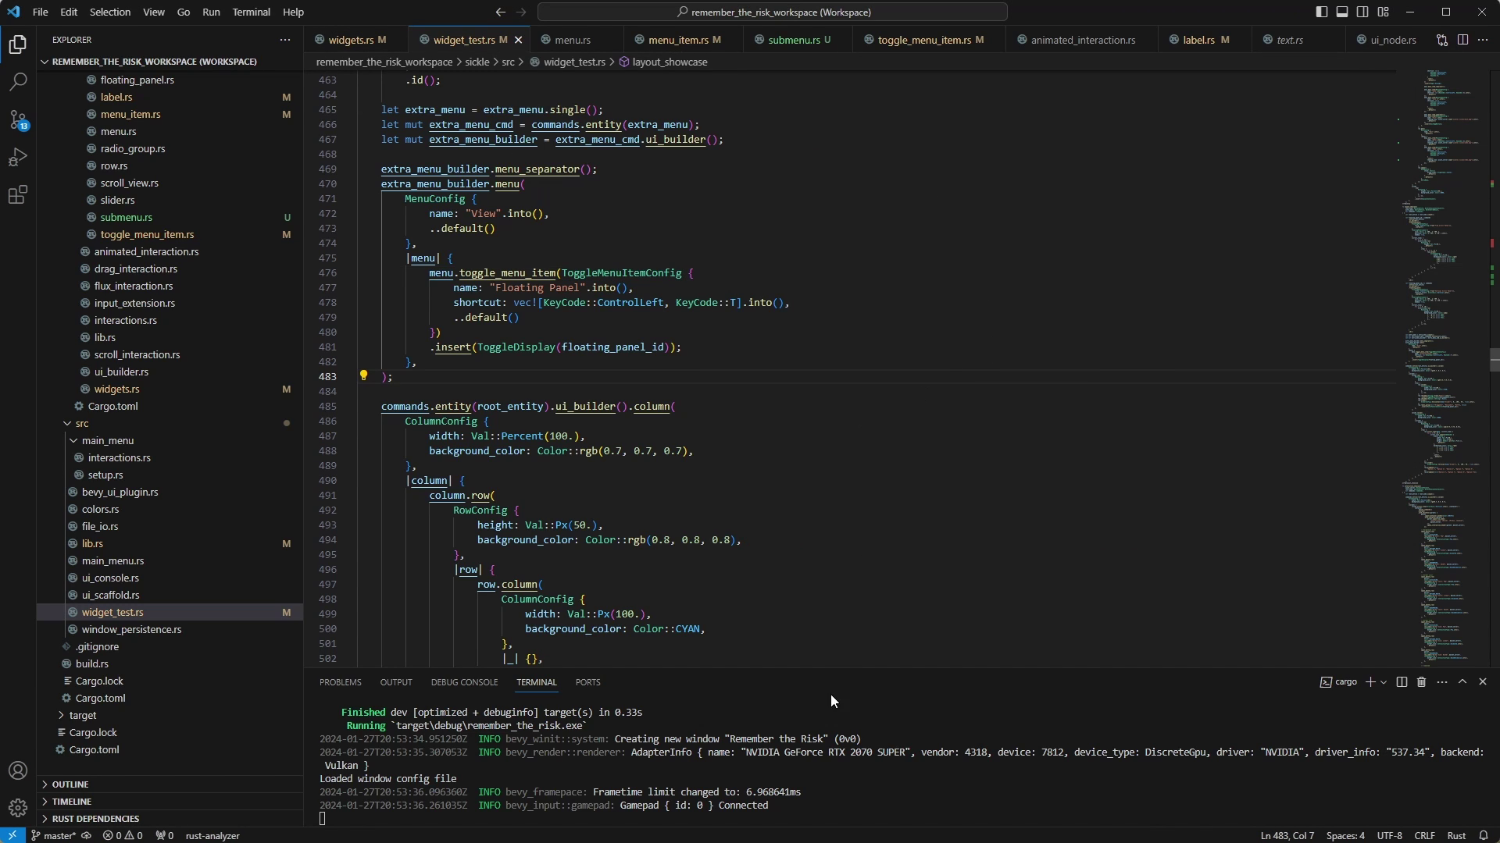
{"action": "key", "text": "alt+Tab"}
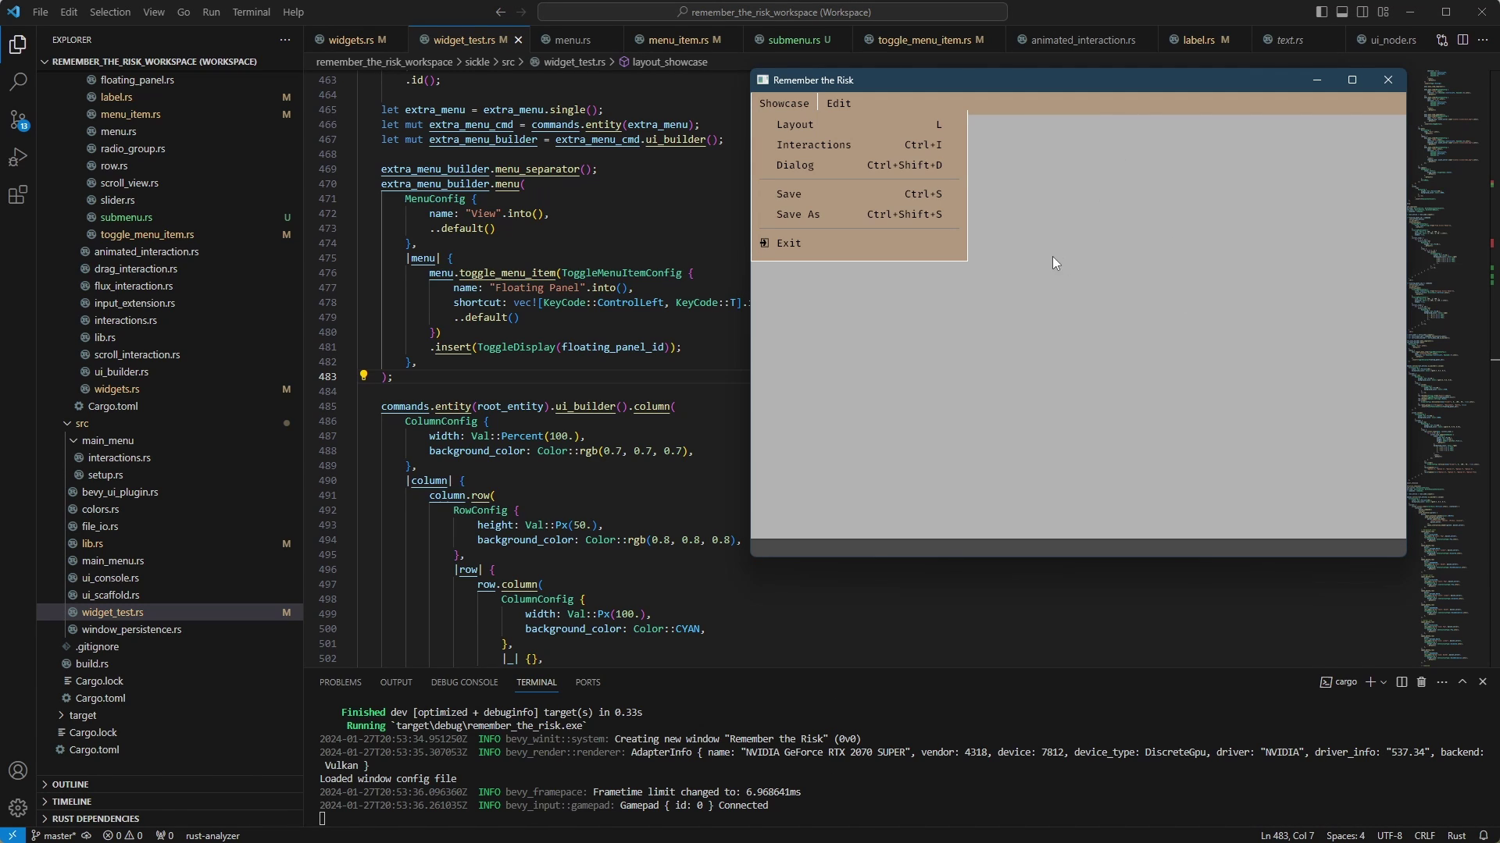
{"action": "key", "text": "Right"}
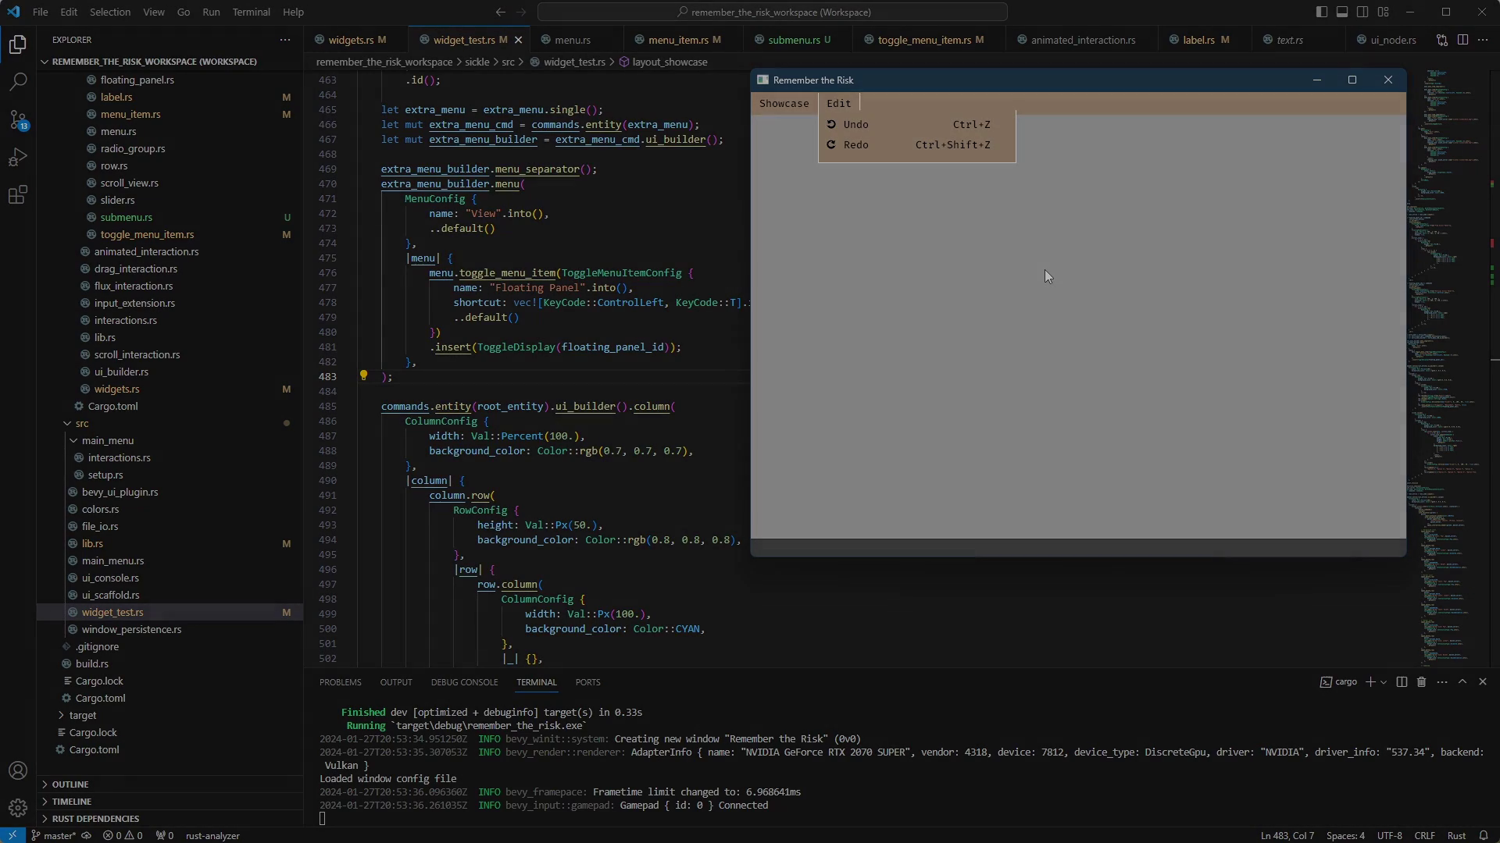